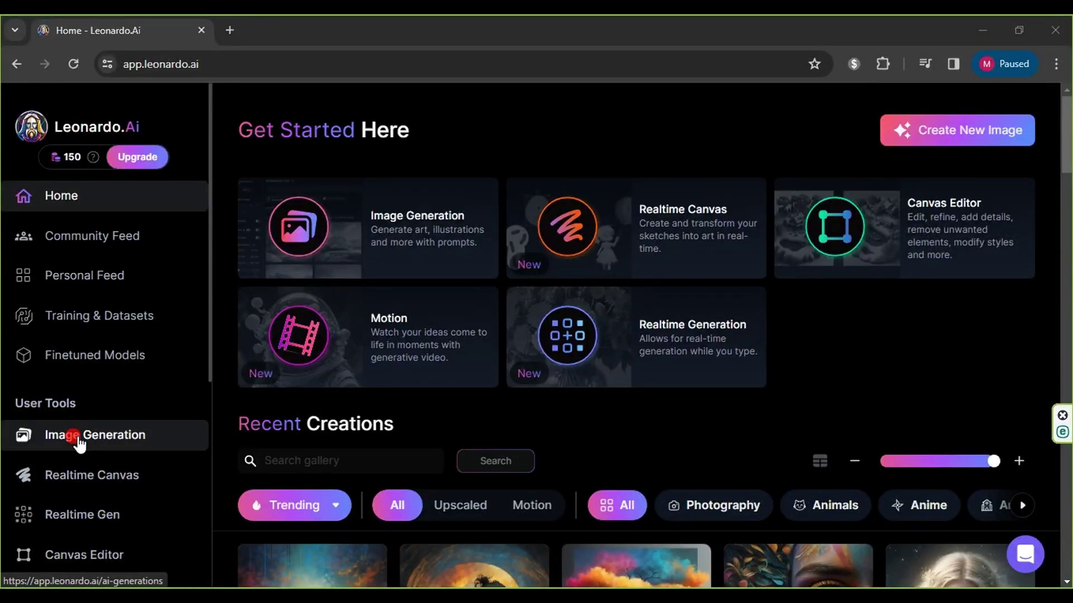
Paste the aged stoic fighter description into the Leonardo.Ai image generation prompt.
click(134, 440)
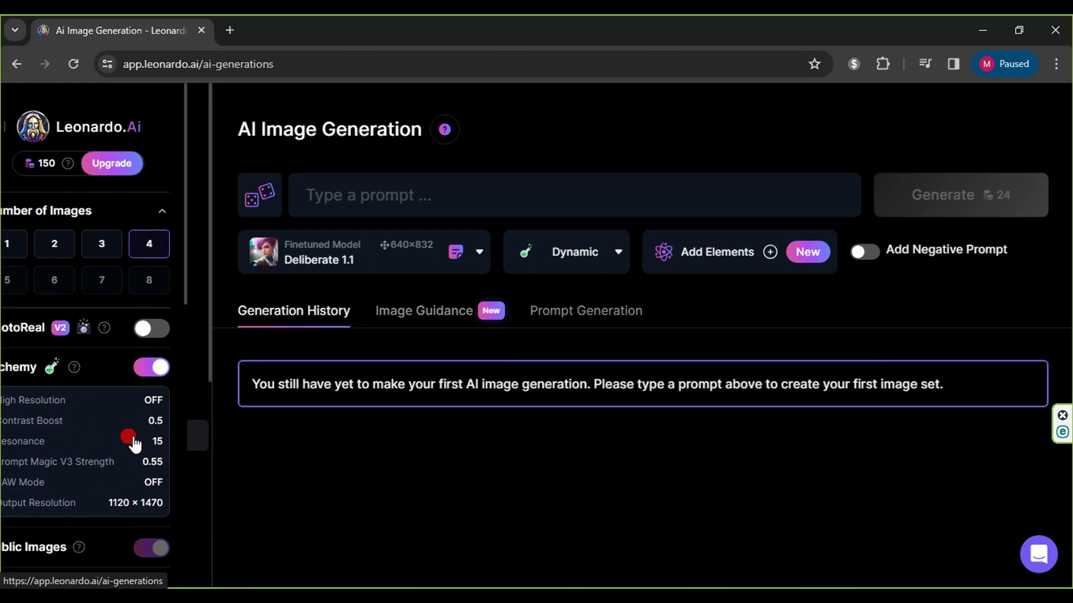
scroll(85, 338, down, 7)
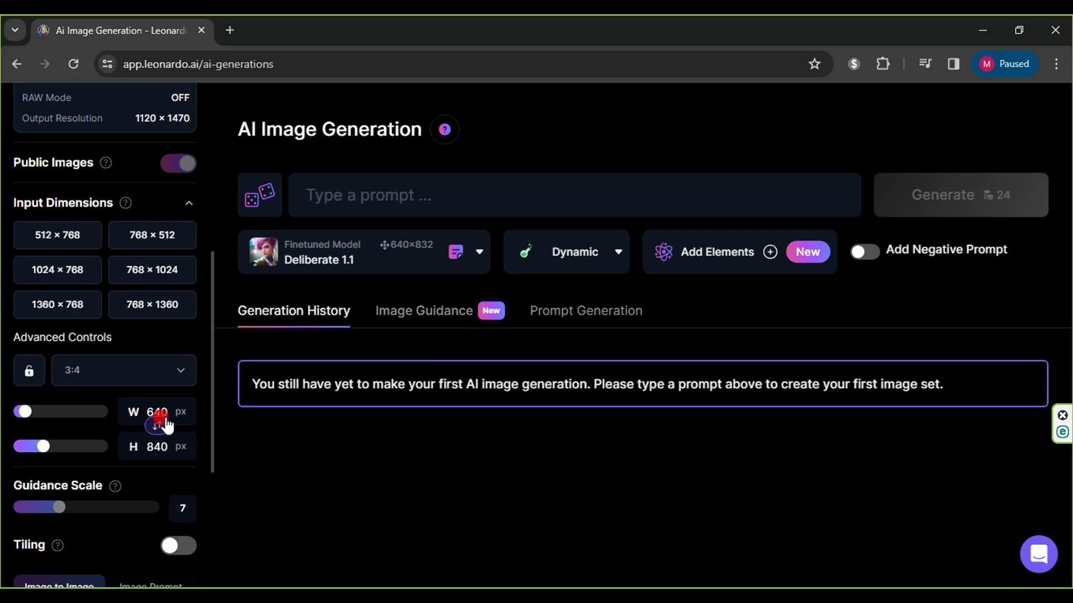
click(587, 213)
right_click(581, 214)
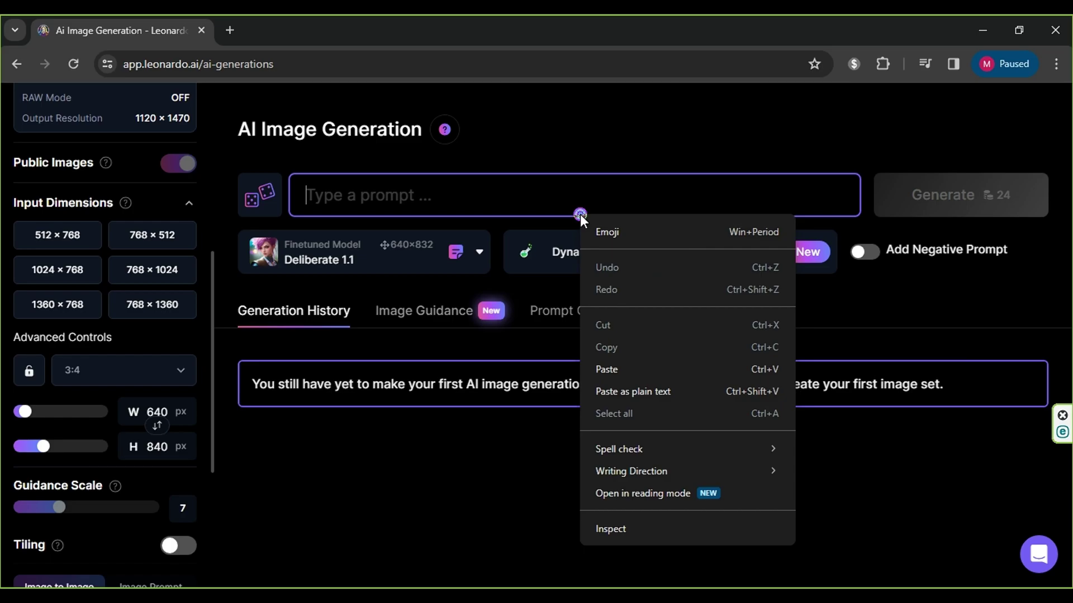
click(618, 367)
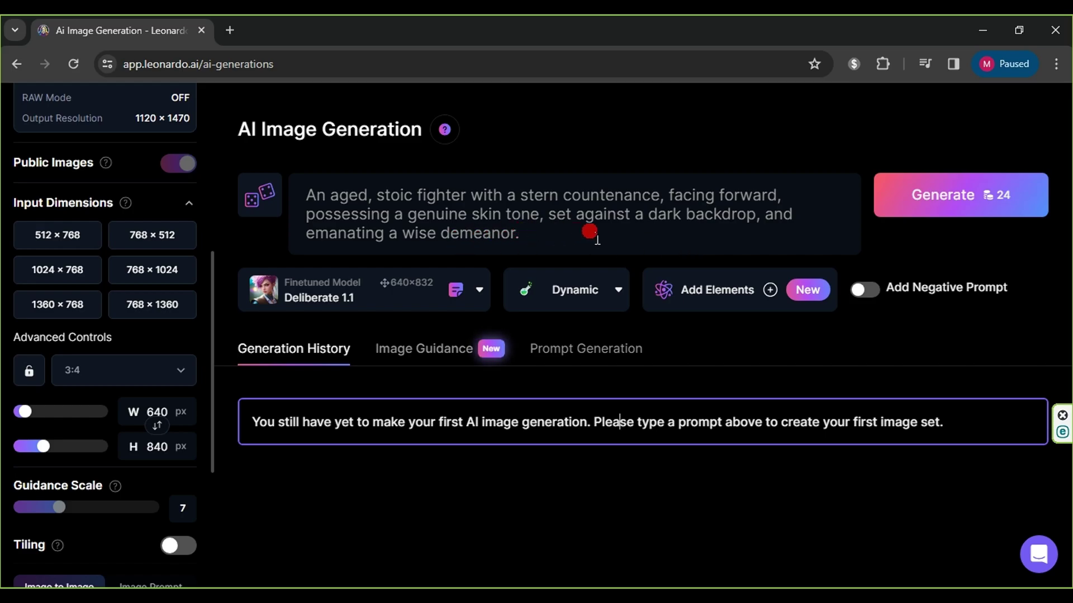
Switch the model to DreamShaper v7 and enable the prefilled negative prompt.
click(481, 291)
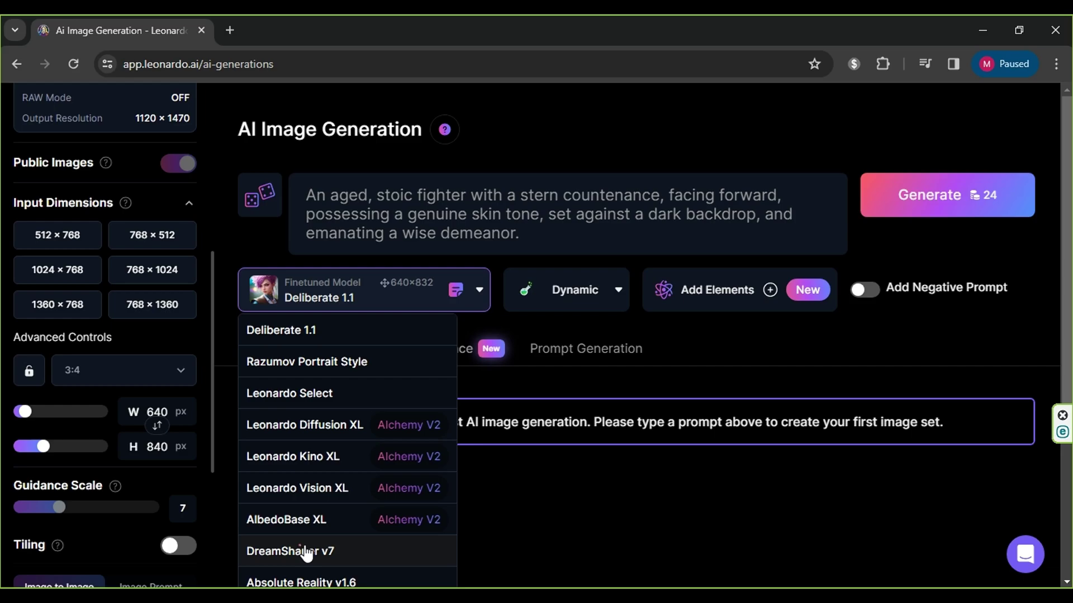
click(307, 554)
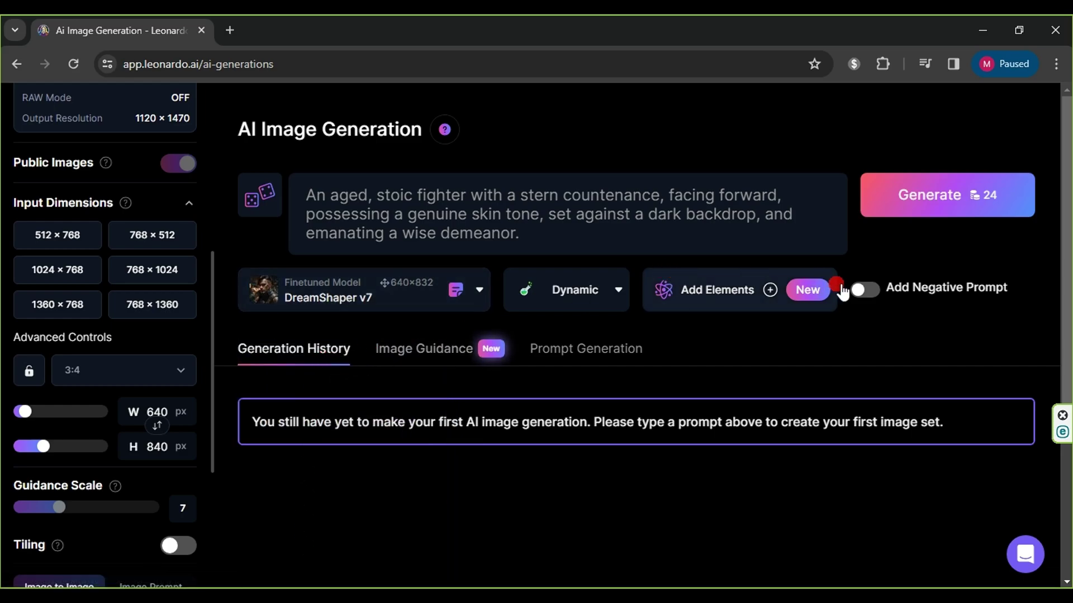
click(866, 291)
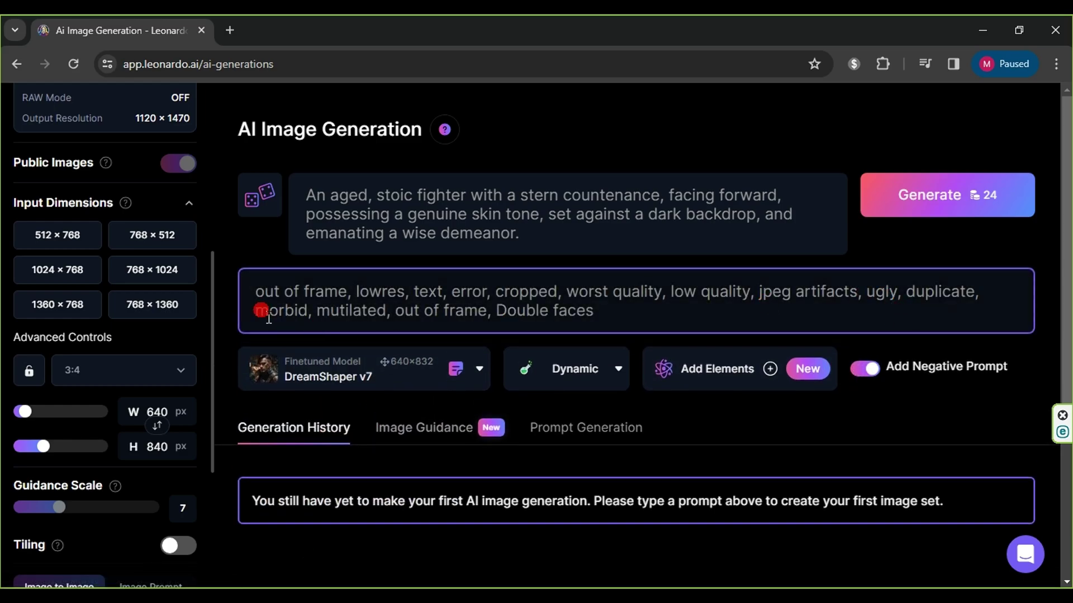
click(470, 293)
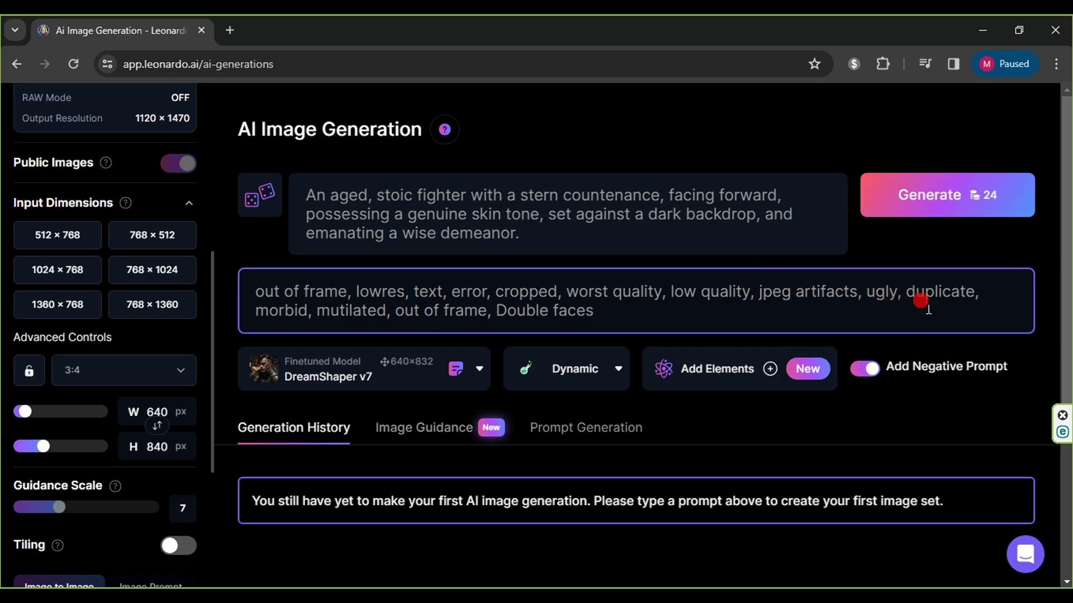
Generate the fighter portraits and scroll through the results.
click(982, 207)
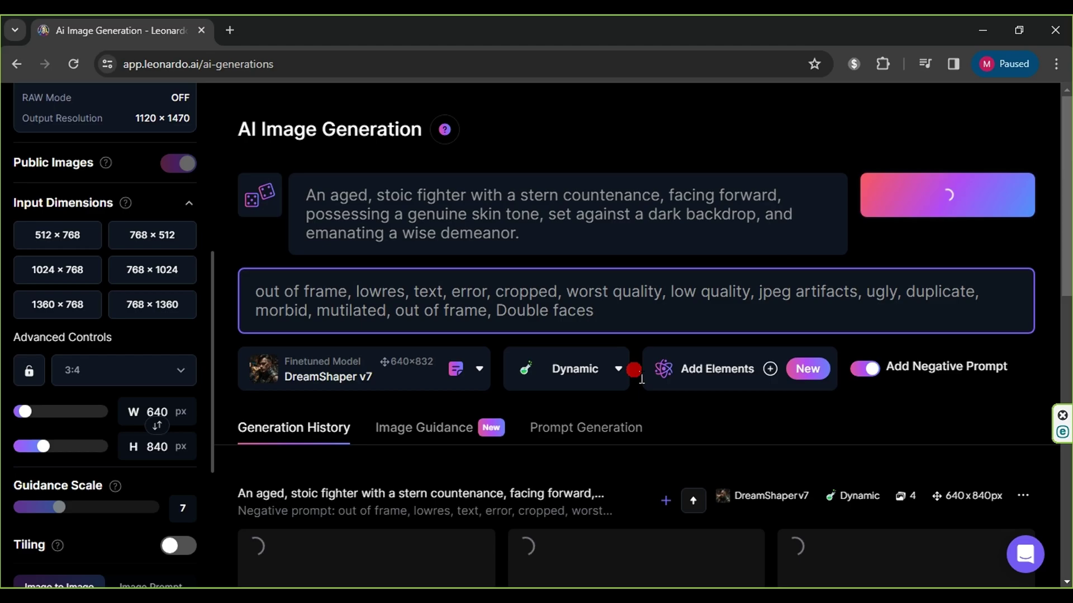
scroll(635, 363, down, 1)
scroll(634, 357, down, 7)
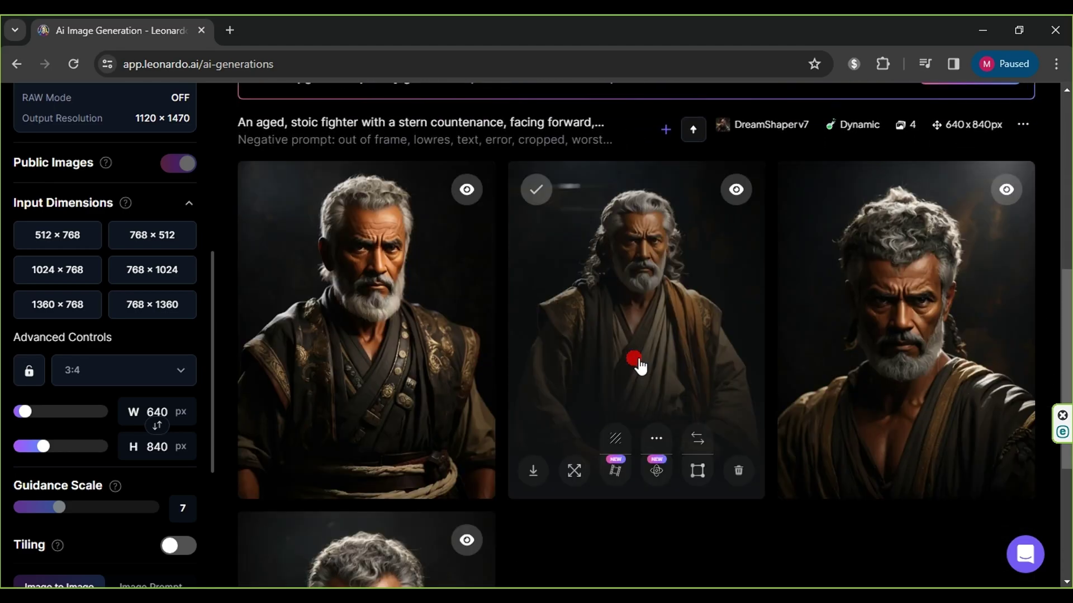
scroll(652, 306, down, 5)
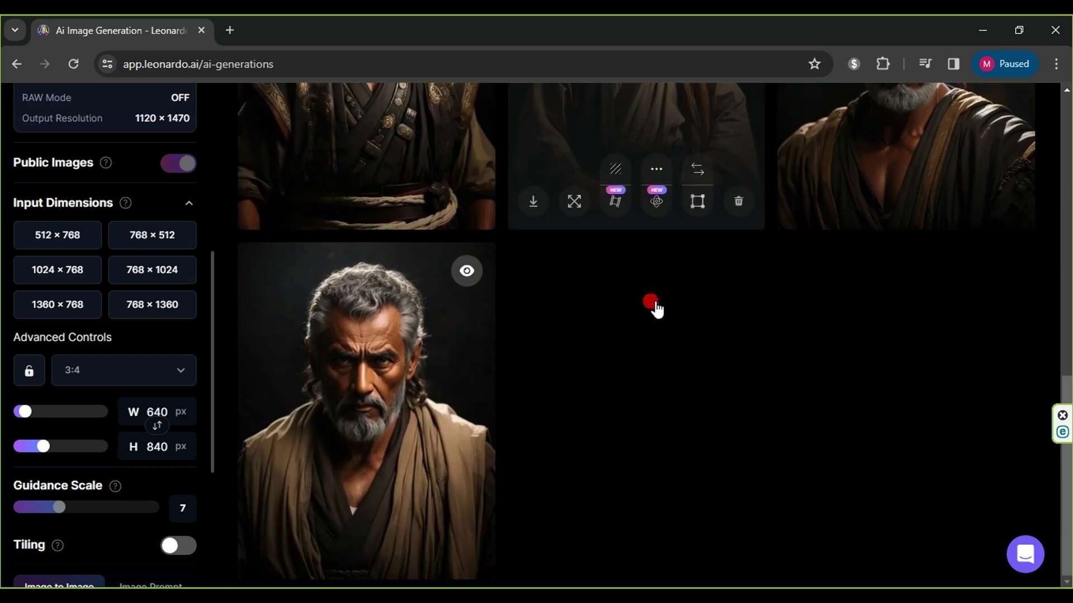
scroll(657, 308, up, 5)
Download the fourth portrait, the front-facing man in a brown robe.
scroll(657, 308, down, 5)
click(392, 361)
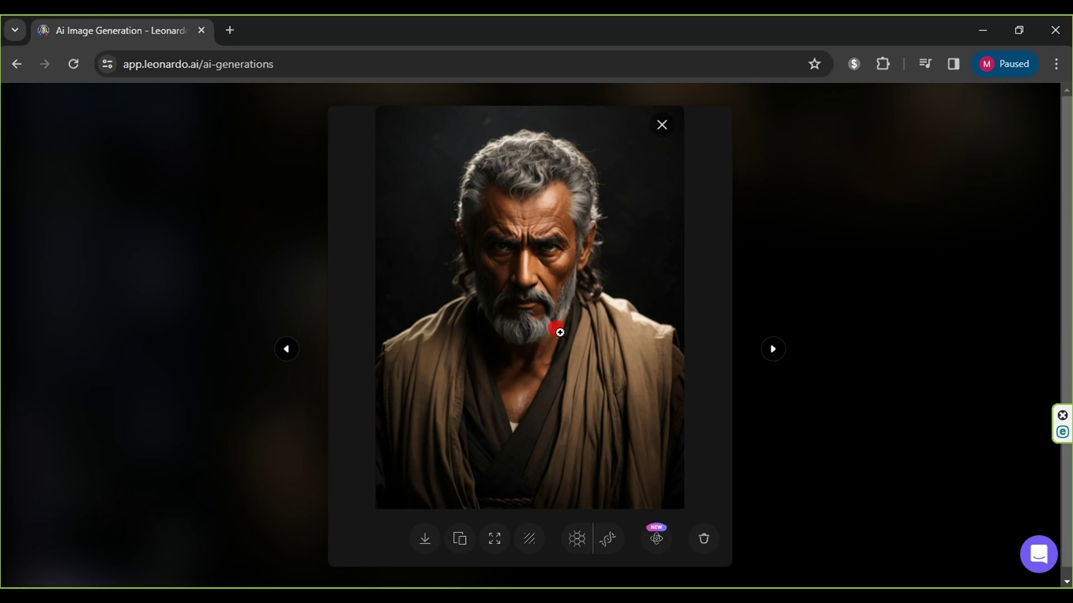
click(427, 544)
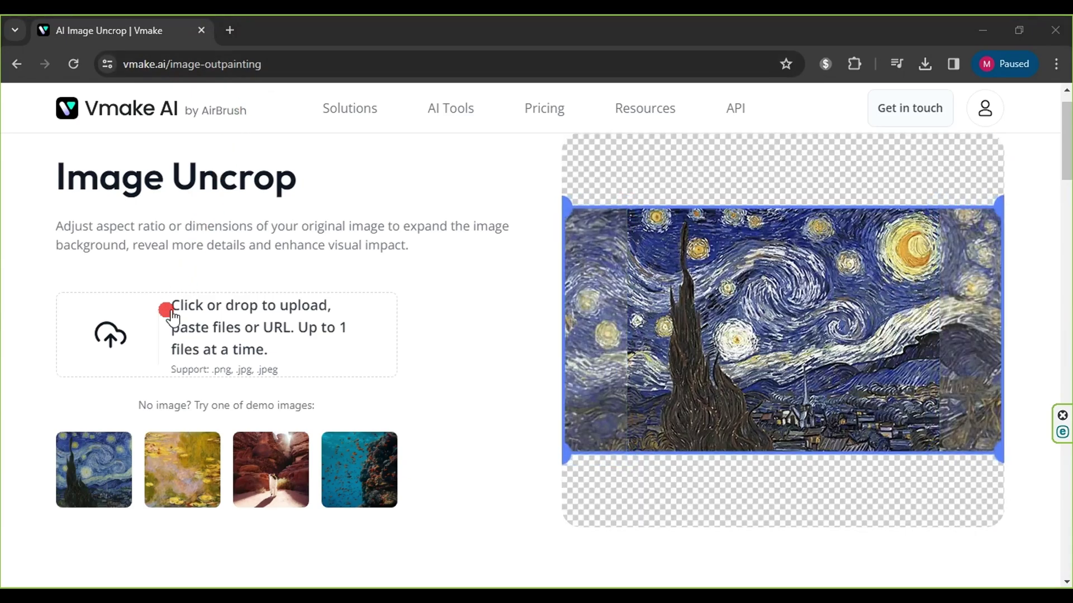
Upload the DreamShaper_v7 fighter image from Downloads into Vmake Image Uncrop.
click(176, 333)
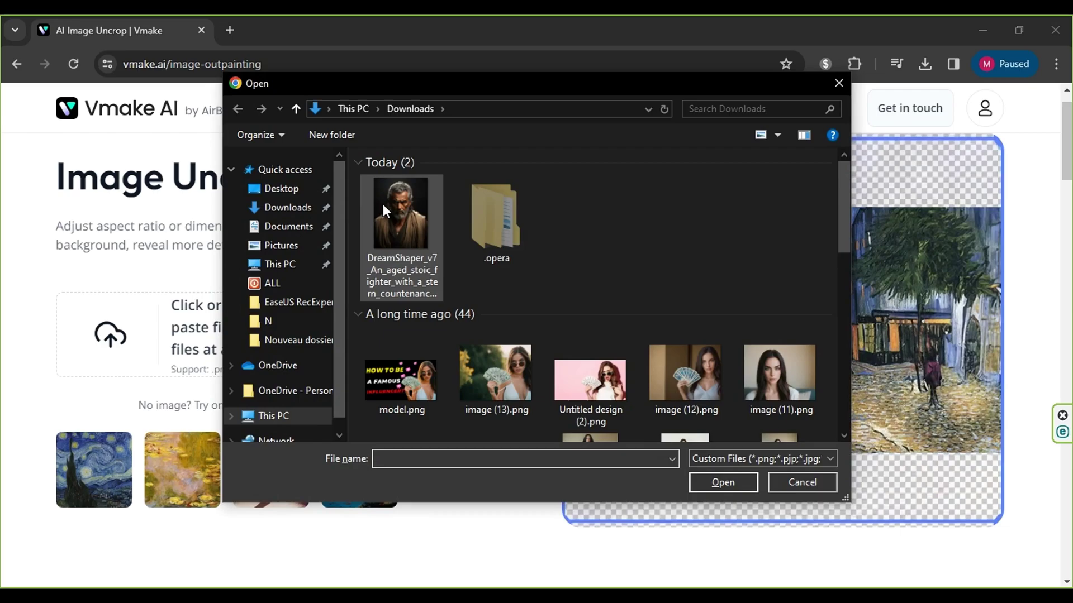
click(422, 223)
click(713, 474)
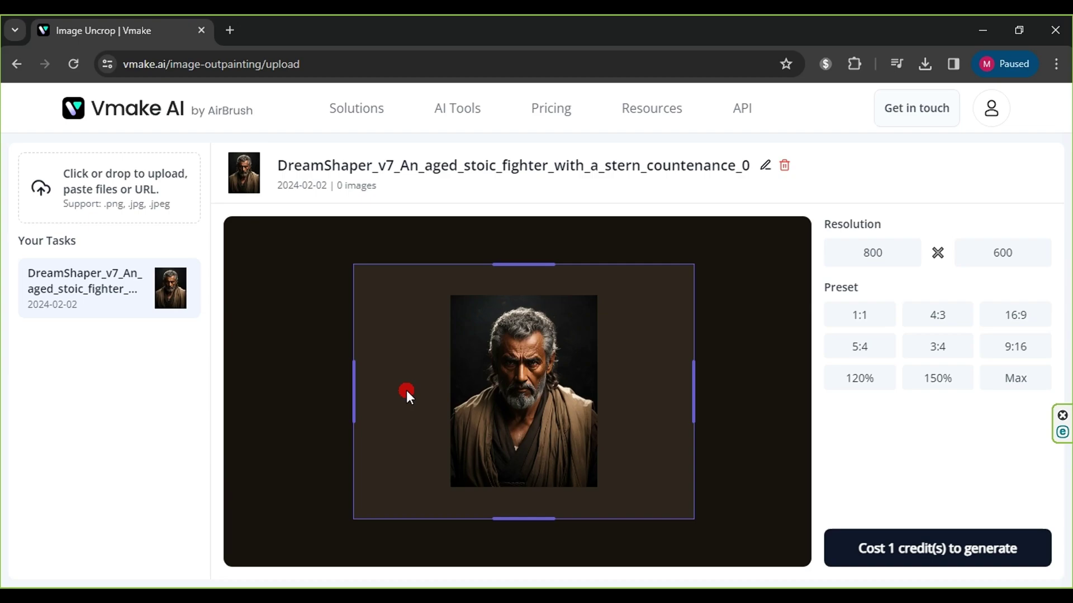
Shrink the uncrop frame's left, right and bottom edges to 354 × 524.
drag(361, 383, 462, 384)
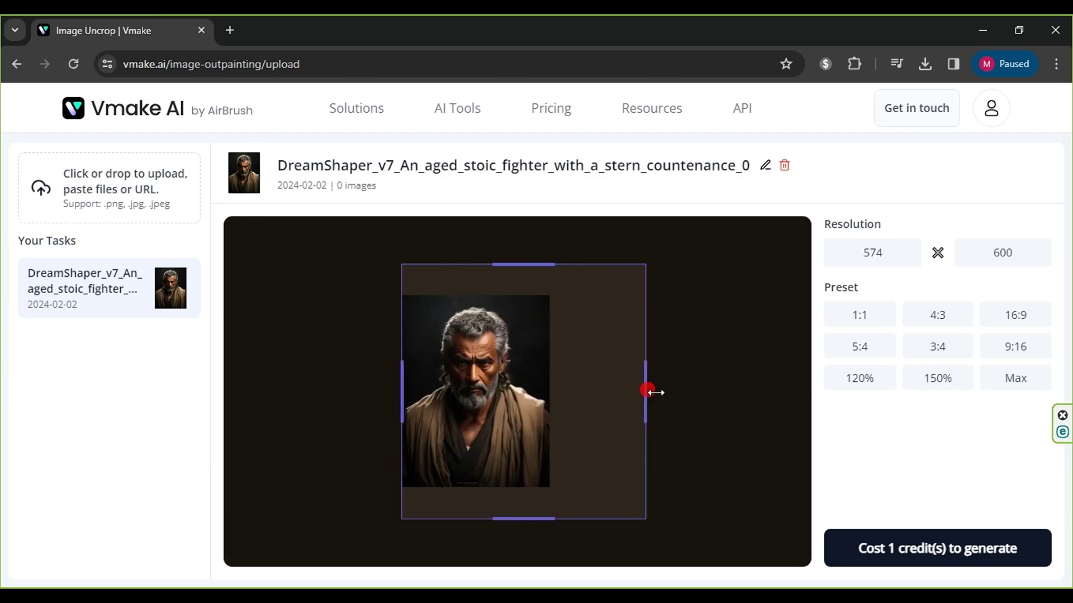
drag(646, 390, 550, 404)
drag(496, 523, 502, 492)
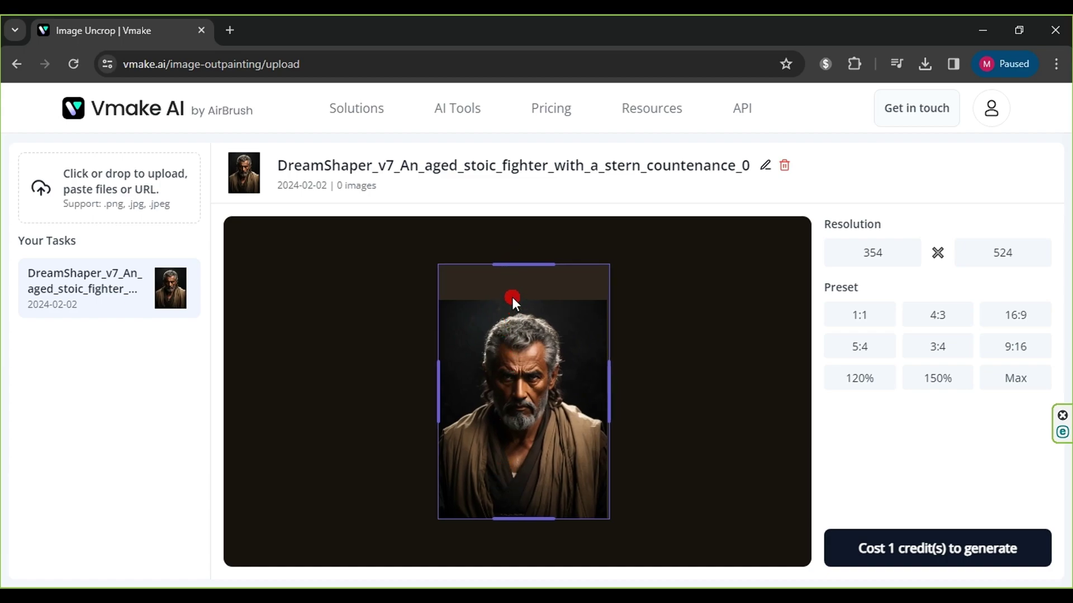
Check the remaining credits, then spend 1 credit to generate the expanded images.
click(987, 115)
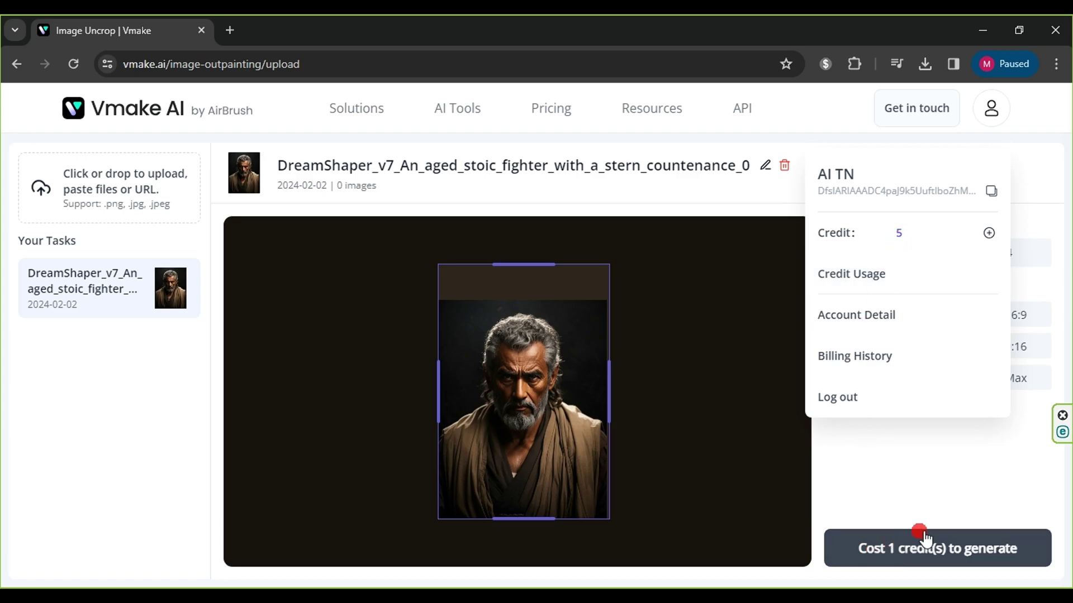
click(826, 481)
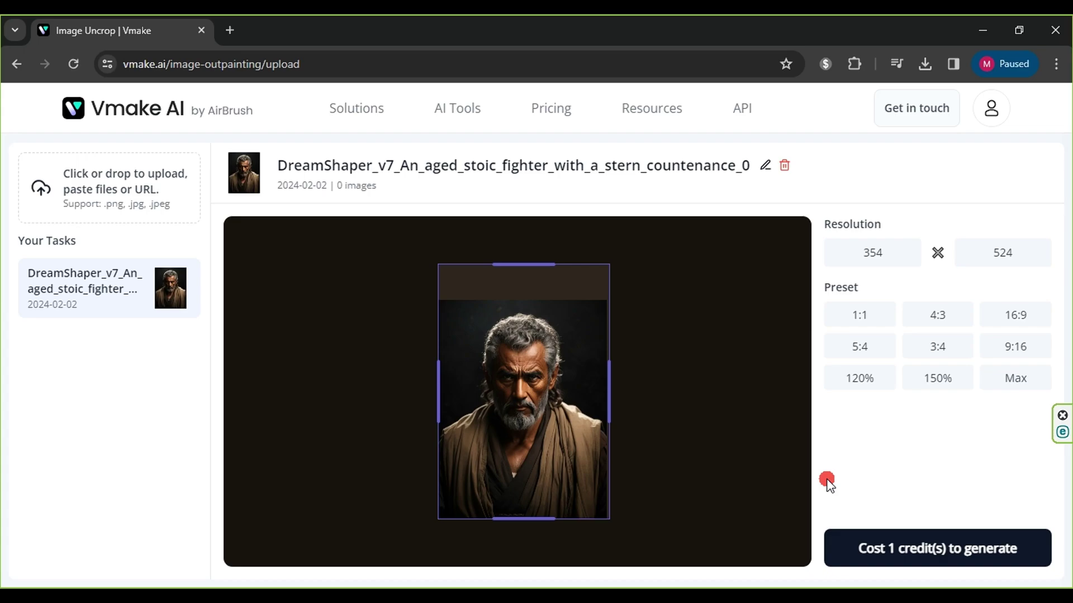
click(871, 546)
click(911, 548)
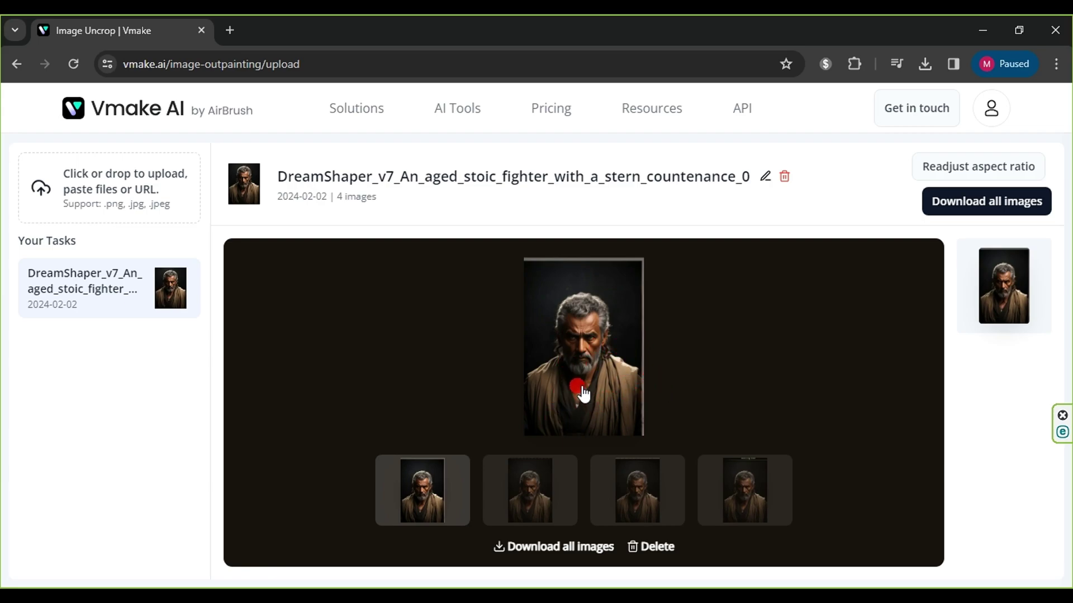
Download the second uncropped portrait as Vmake-1706896193.jpeg and confirm it in Downloads.
click(536, 491)
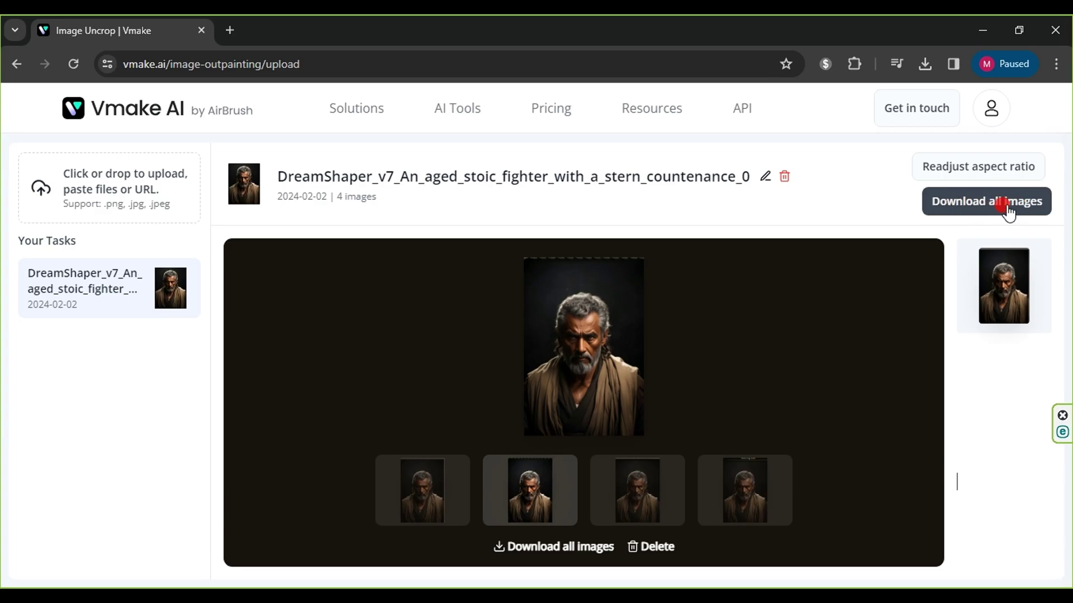
click(585, 327)
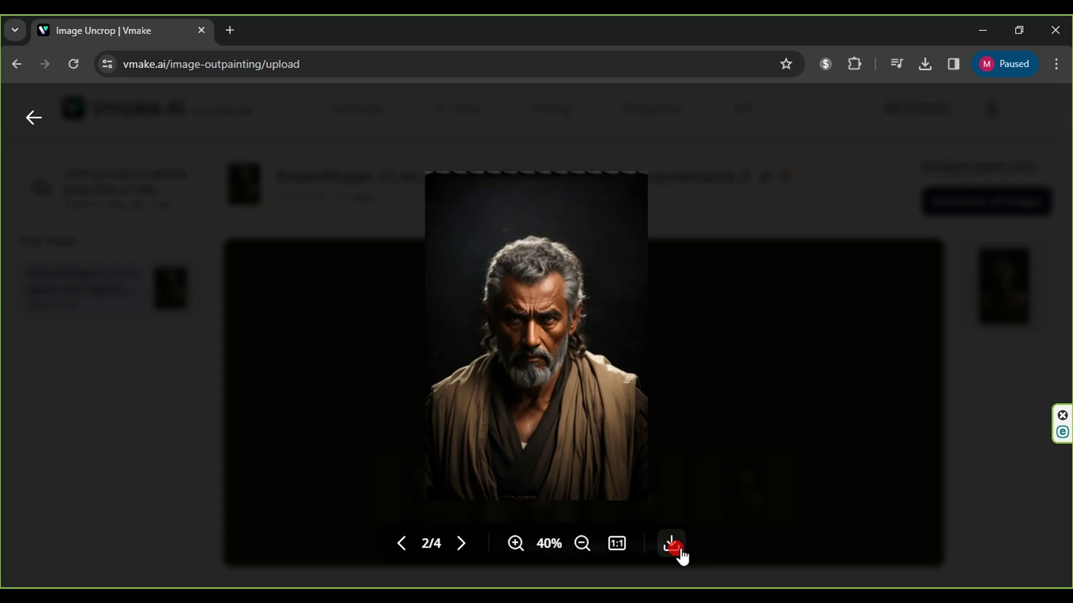
click(679, 553)
click(925, 64)
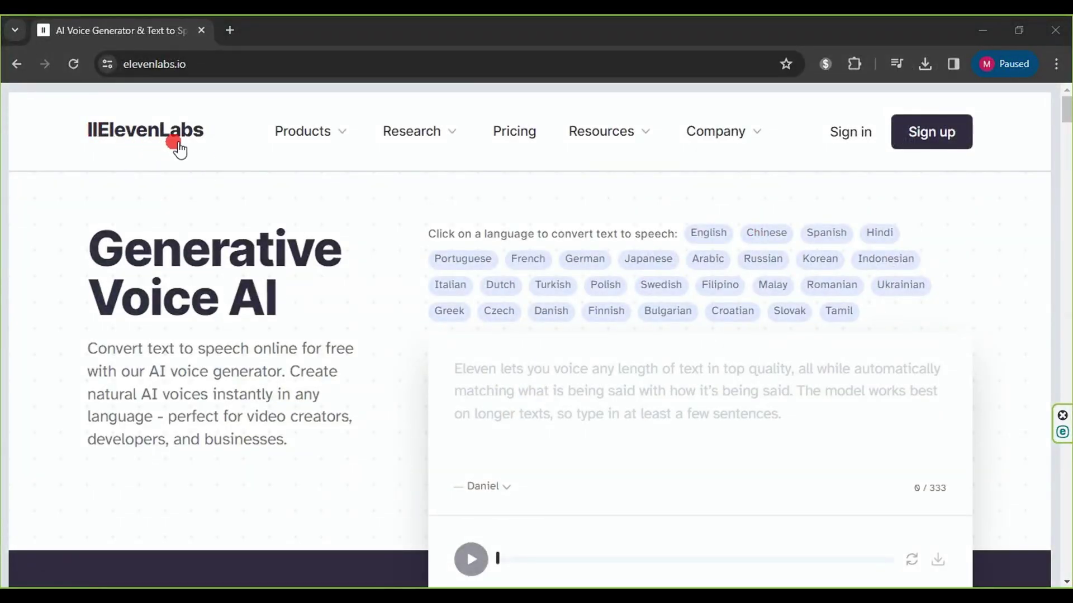
Paste the FastTrack AI greeting script and set the voice to Callum.
click(512, 400)
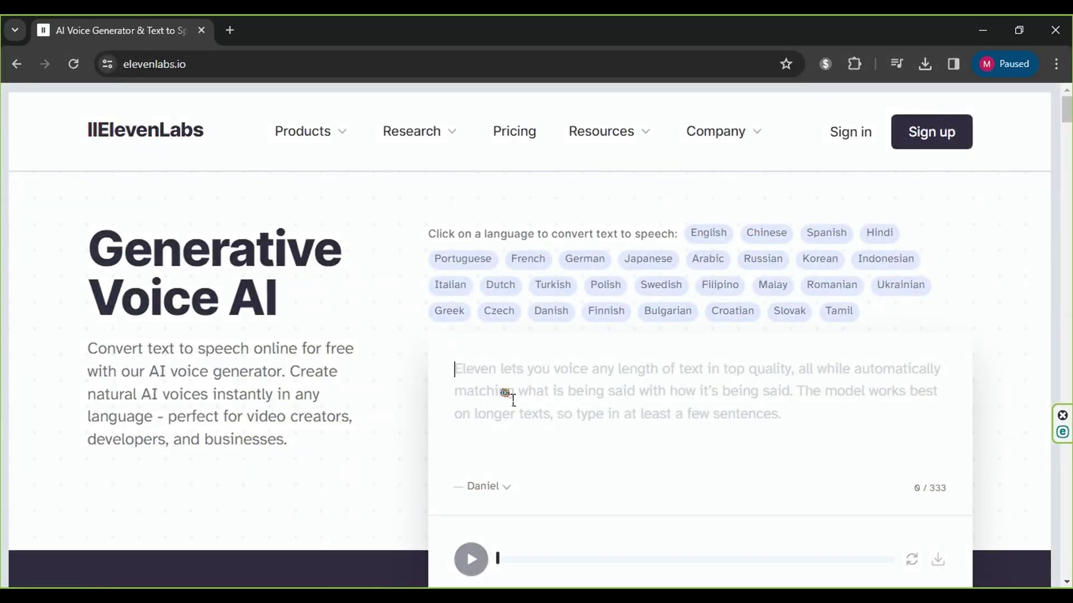
right_click(513, 400)
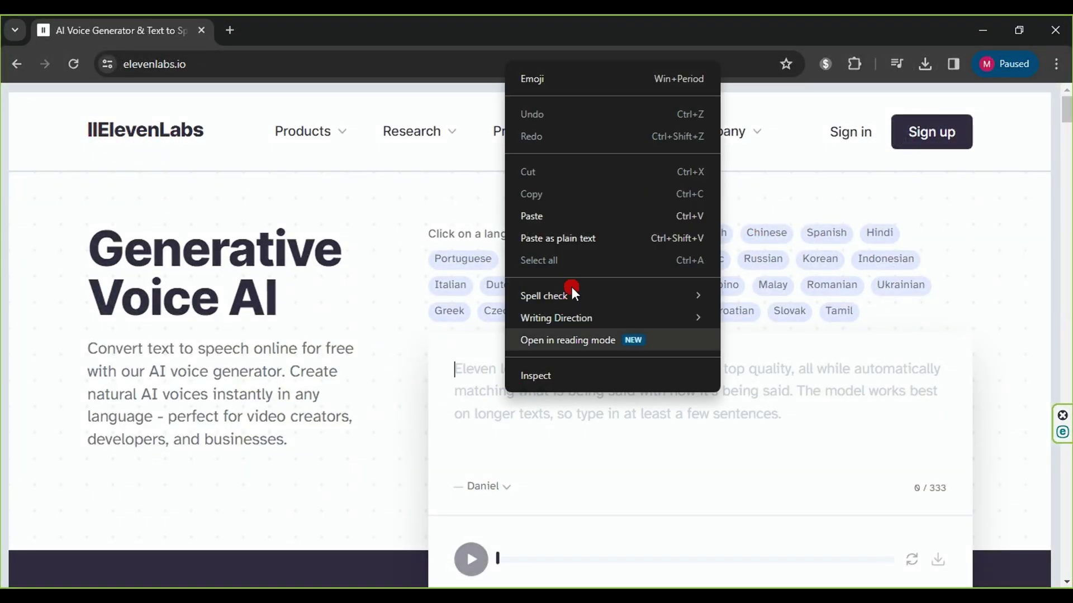
click(576, 212)
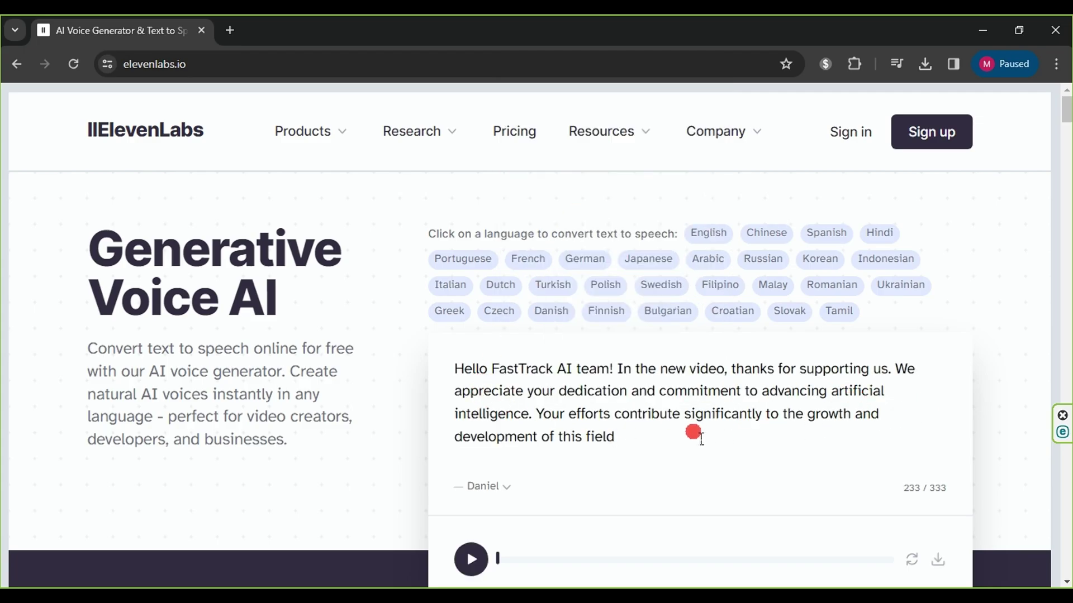
click(506, 486)
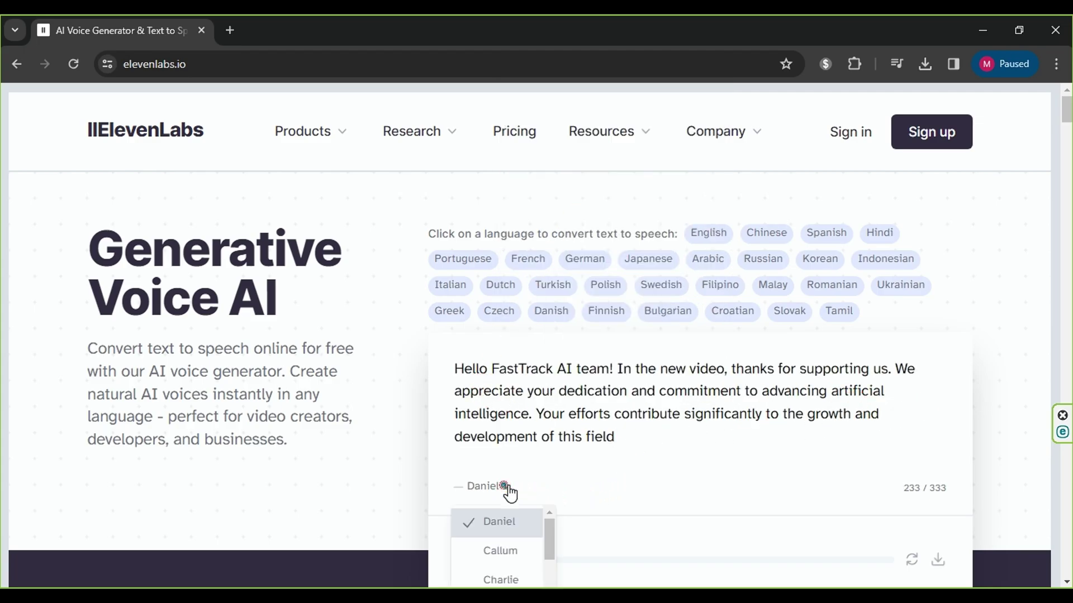
click(501, 552)
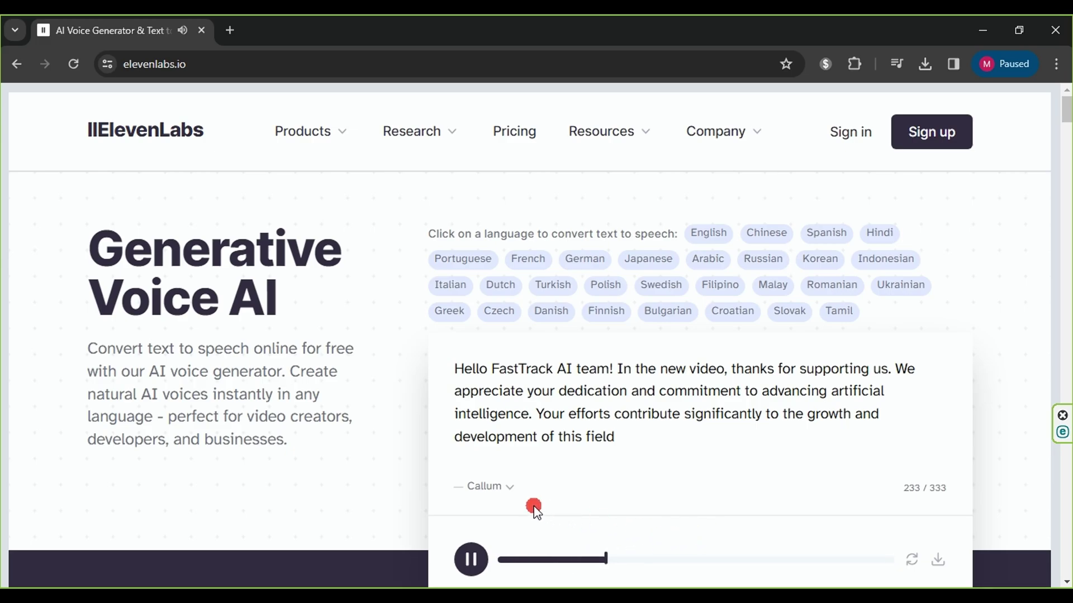
Stop playback and download the Callum voice clip as an mp3.
click(476, 565)
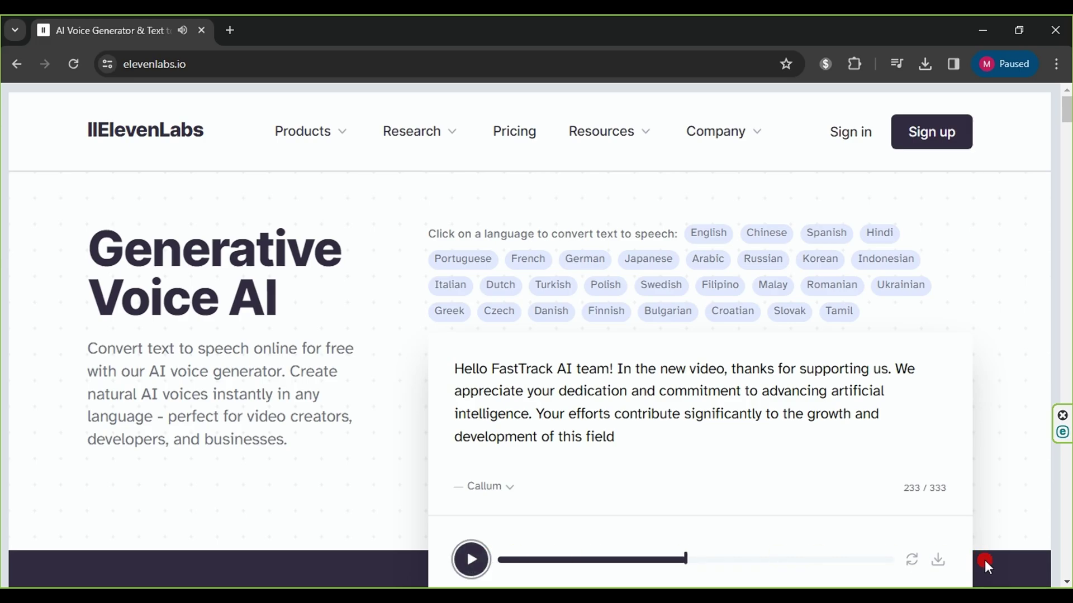
click(938, 561)
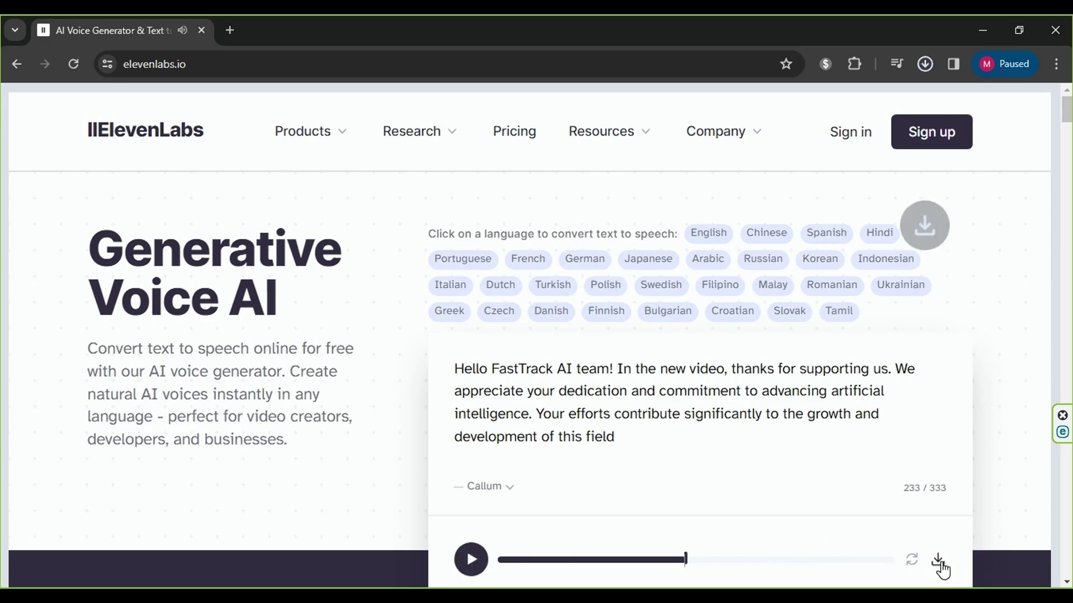
click(923, 66)
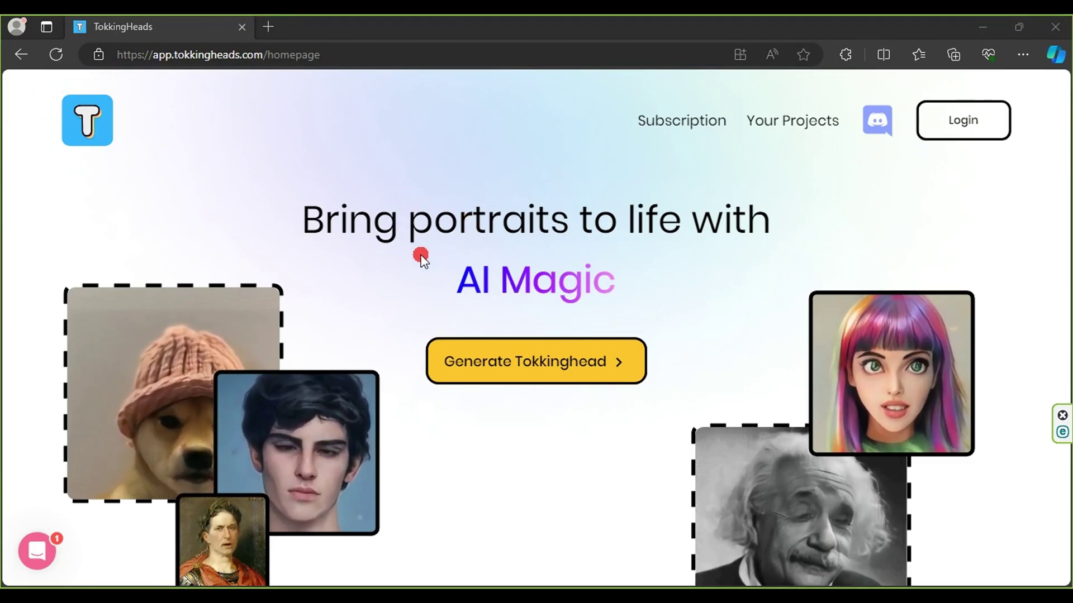
Start a new Tokkinghead using the Upload your own photo option.
click(524, 373)
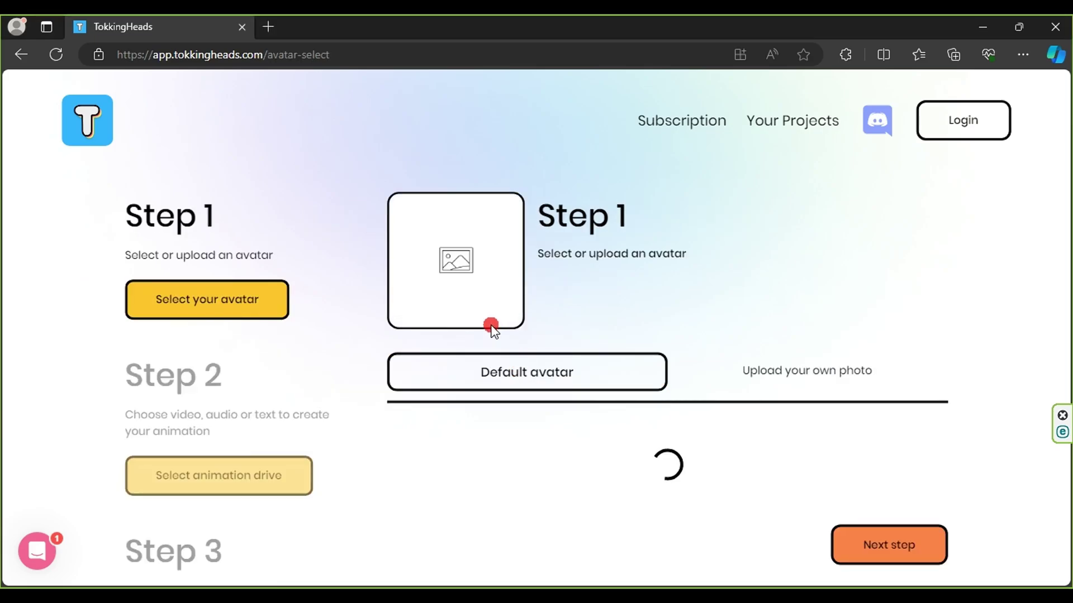
scroll(536, 433, down, 1)
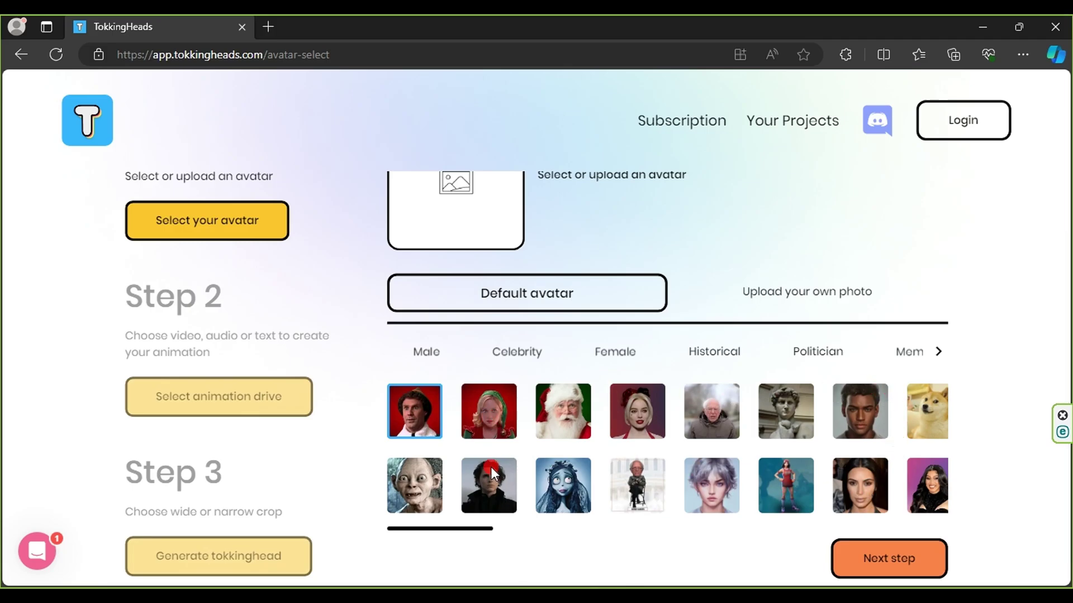
click(641, 431)
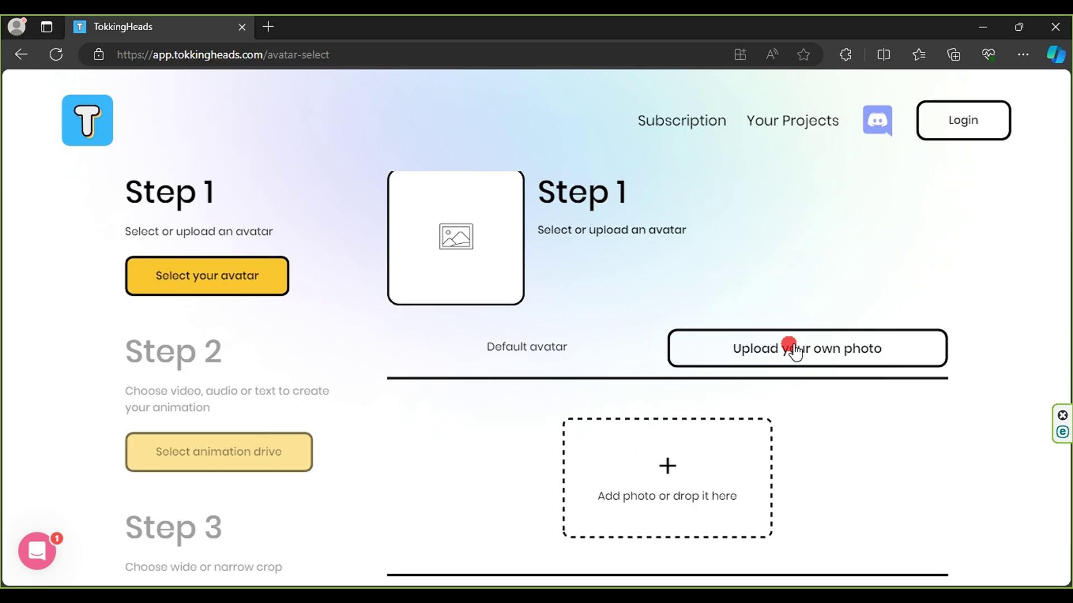
Upload Vmake-1706896193.jpeg as the avatar photo.
click(692, 451)
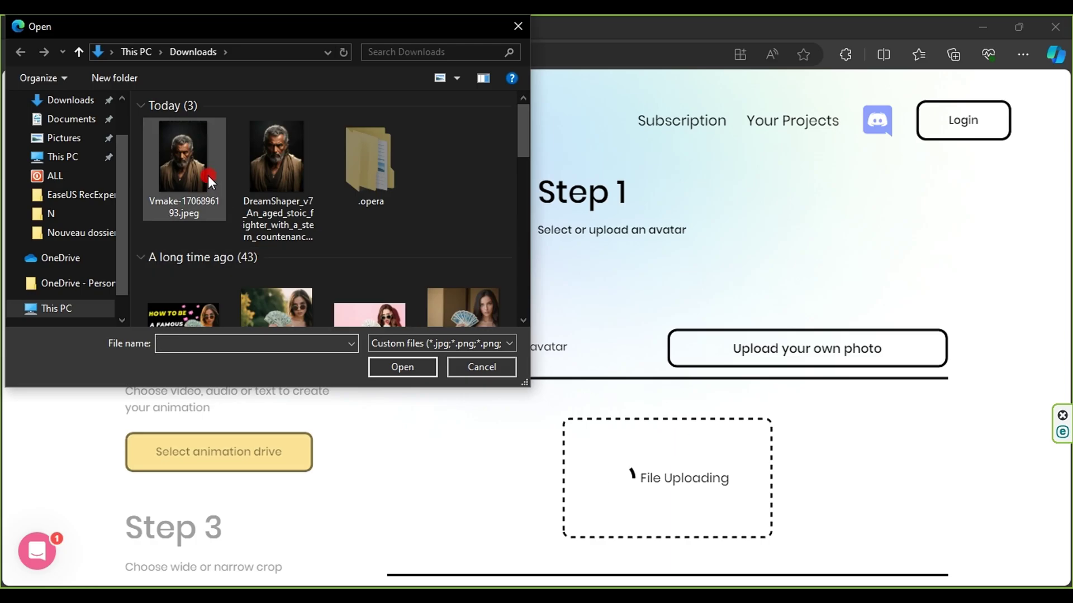
click(170, 173)
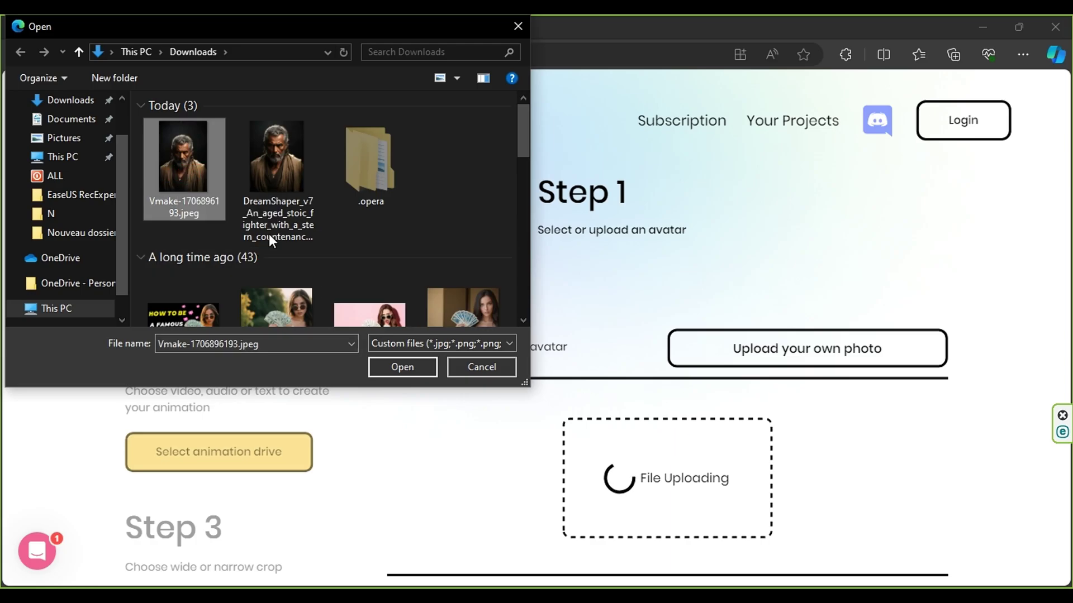
click(403, 367)
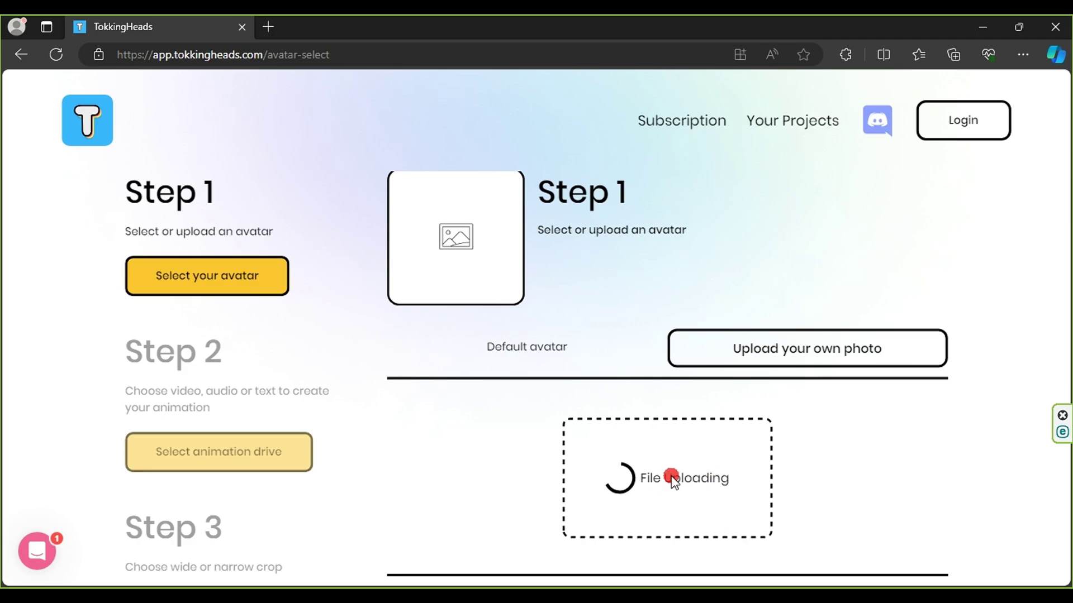
scroll(662, 482, down, 2)
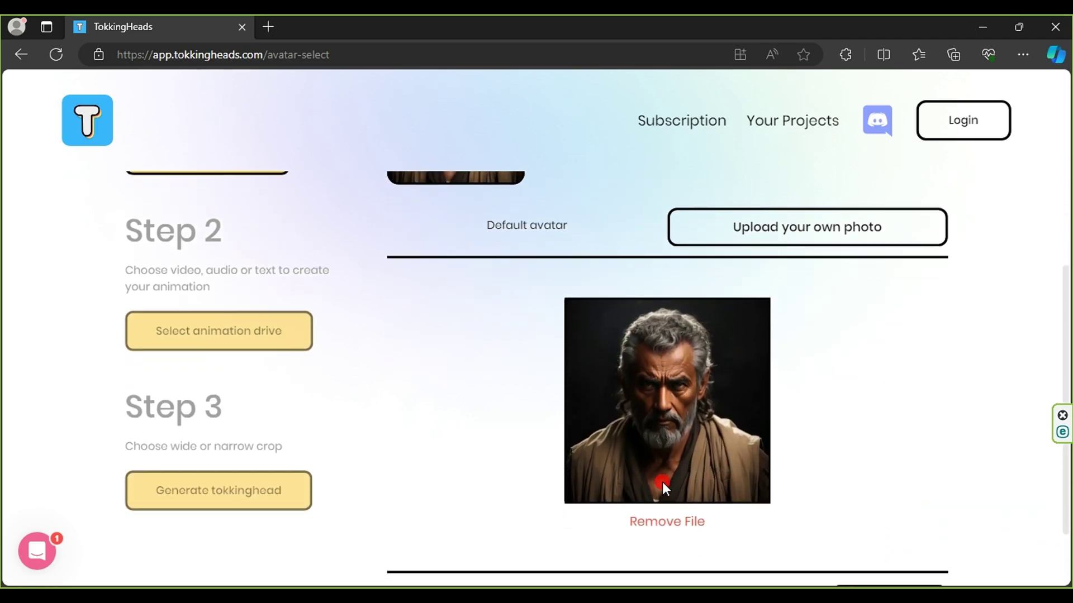
scroll(662, 482, down, 2)
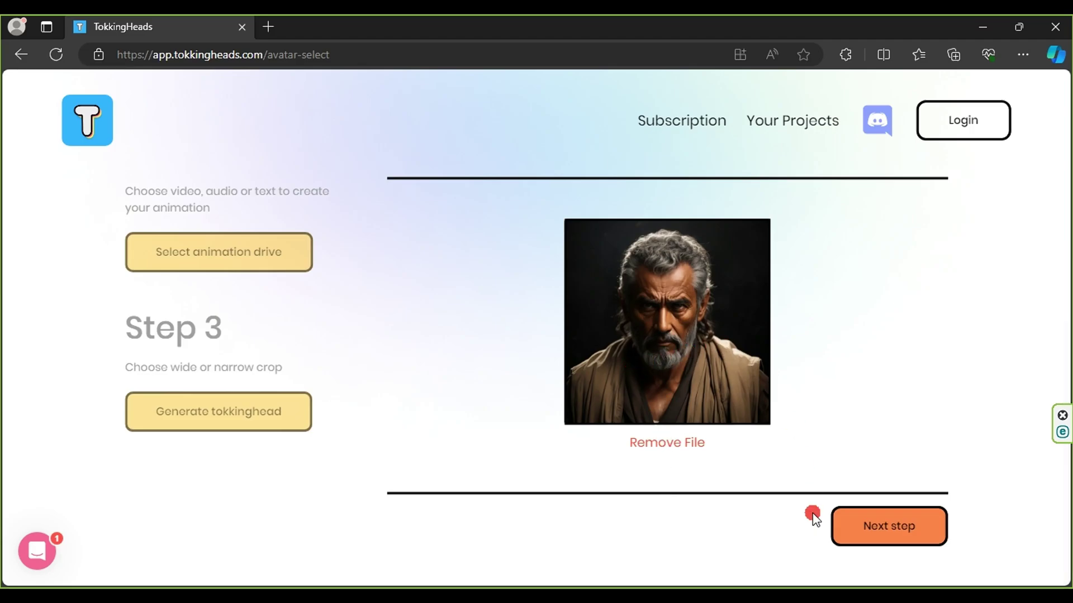
Continue to Step 2 and choose audio to drive the animation.
click(876, 526)
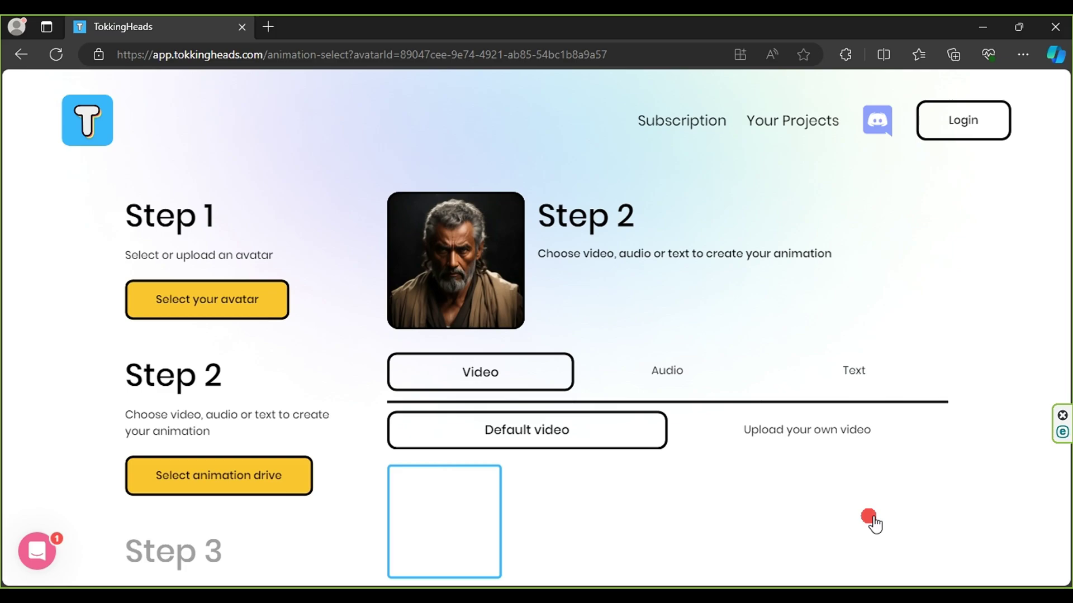
scroll(873, 522, down, 1)
scroll(871, 522, down, 1)
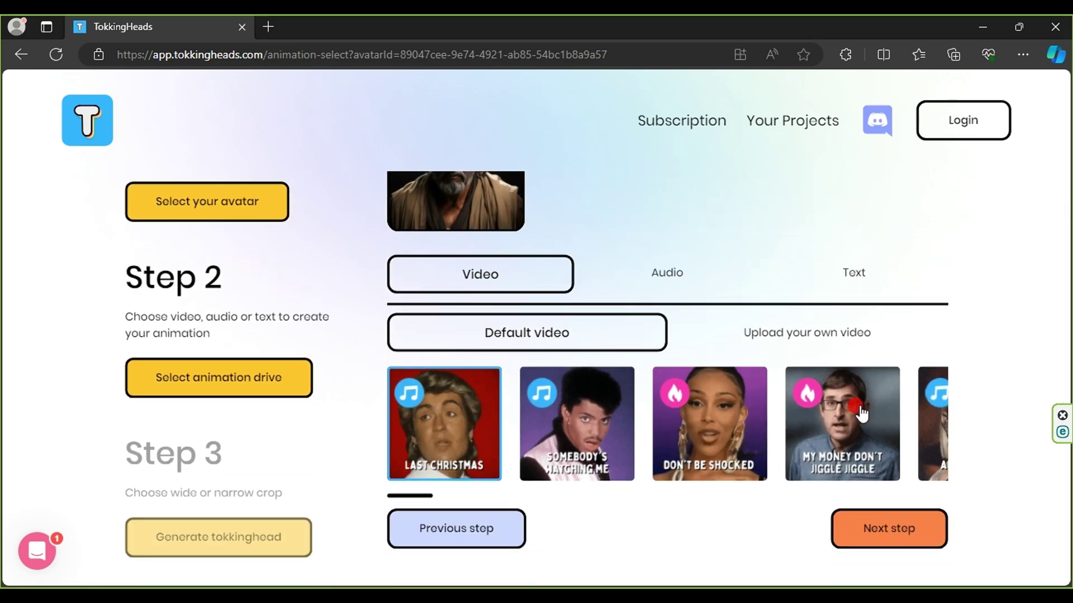
click(662, 274)
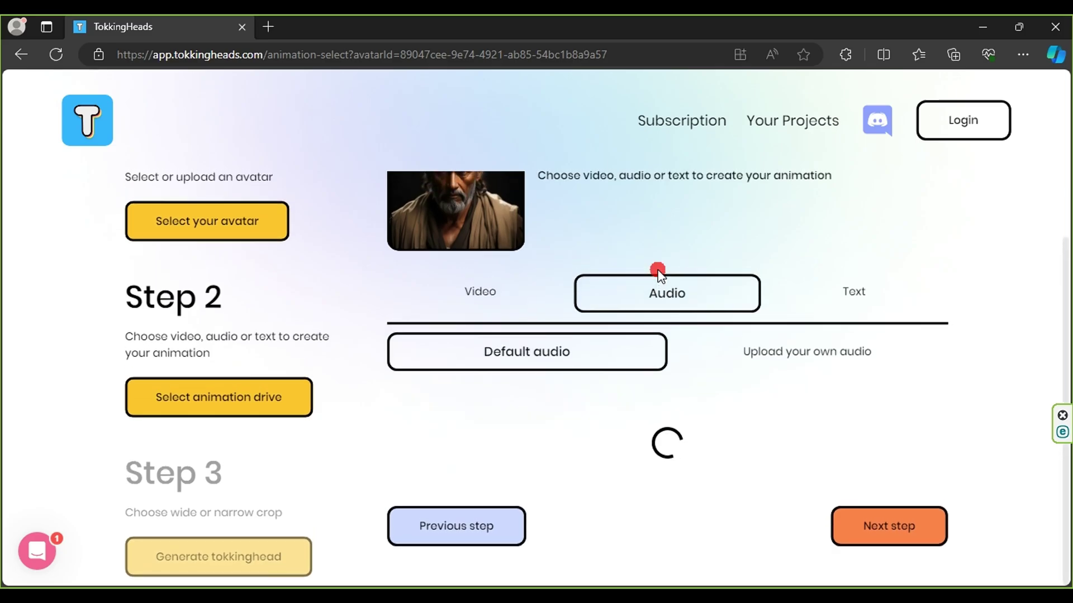
Upload the ElevenLabs Callum mp3 as your own audio and play it back.
scroll(540, 429, down, 1)
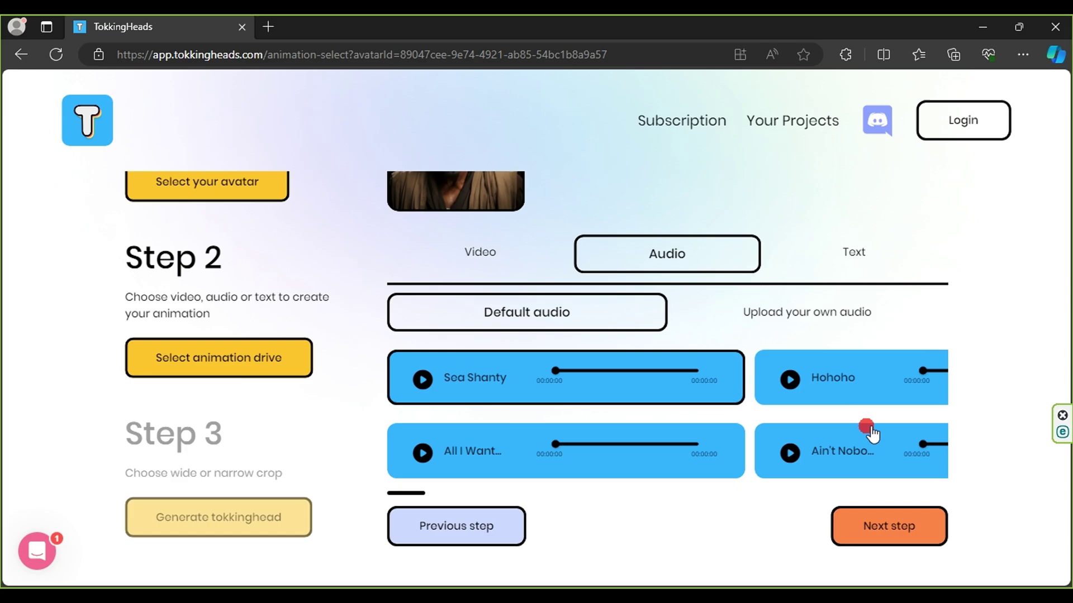
click(821, 319)
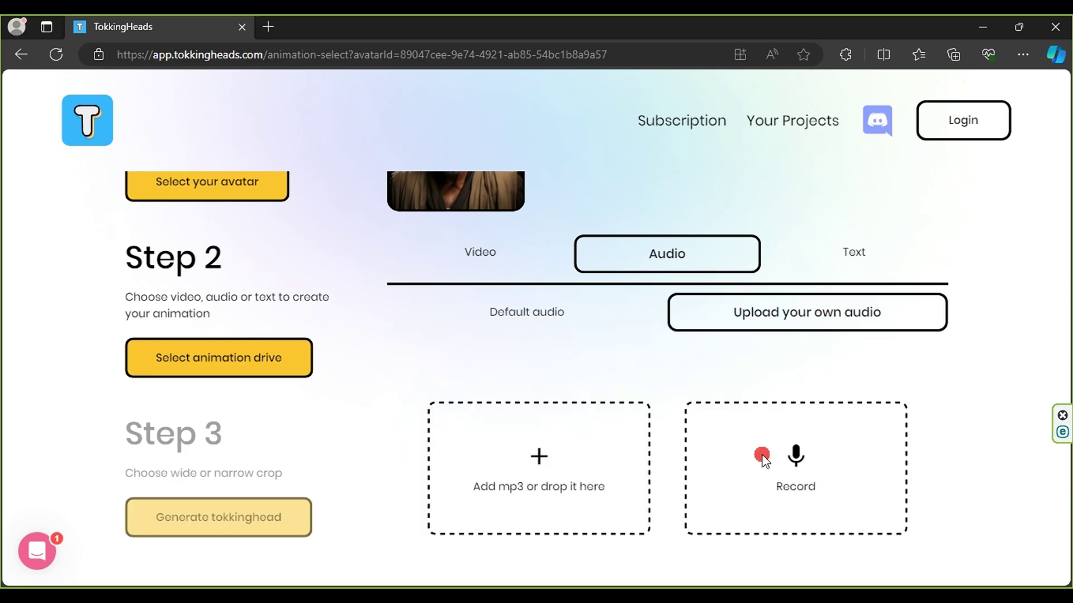
click(528, 469)
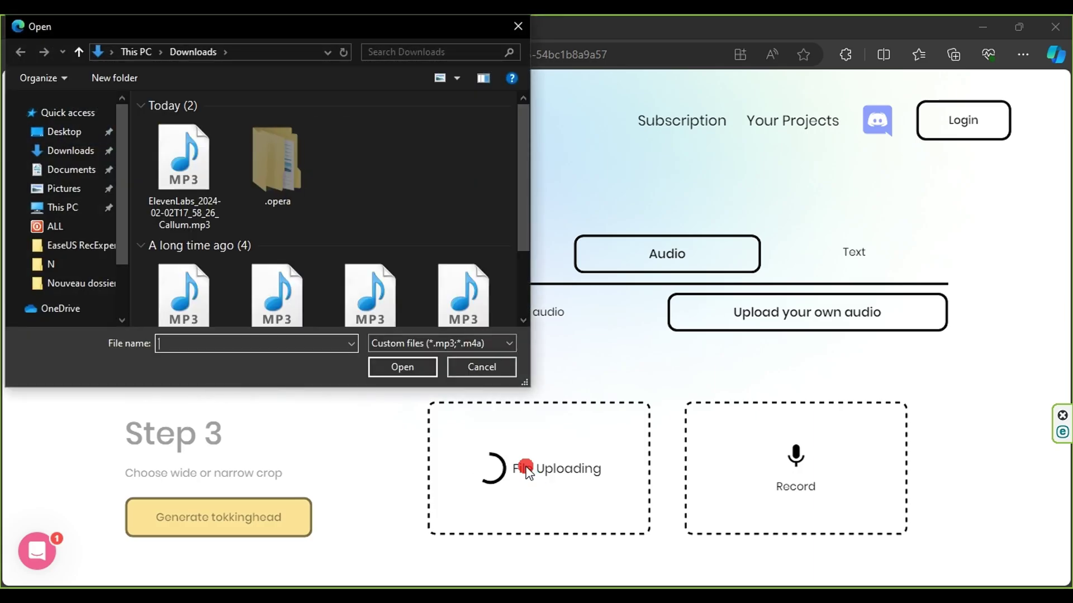
click(170, 153)
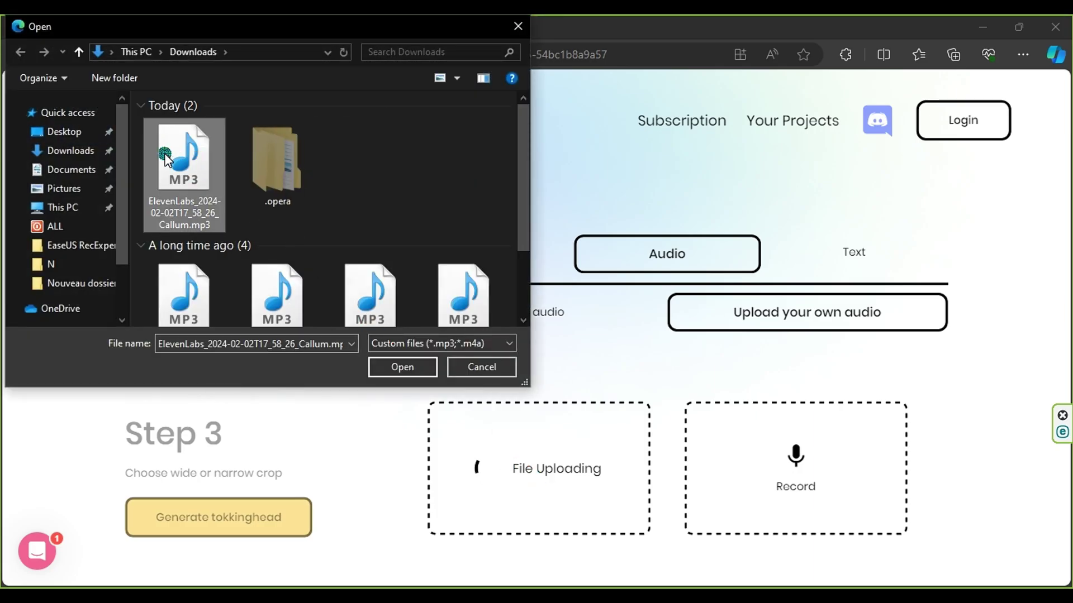
click(394, 366)
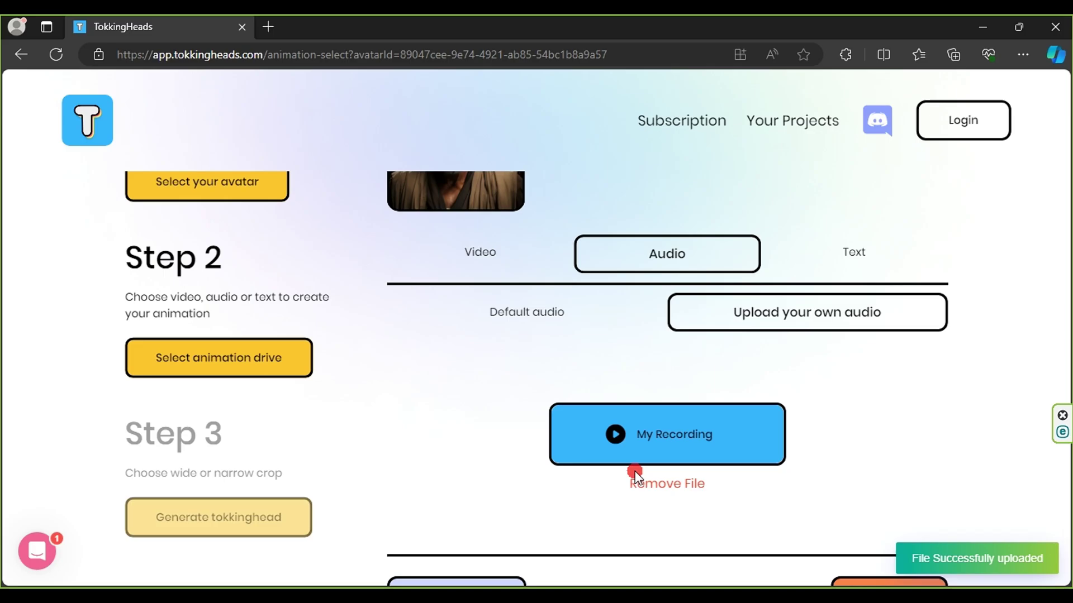
click(618, 434)
scroll(753, 445, down, 1)
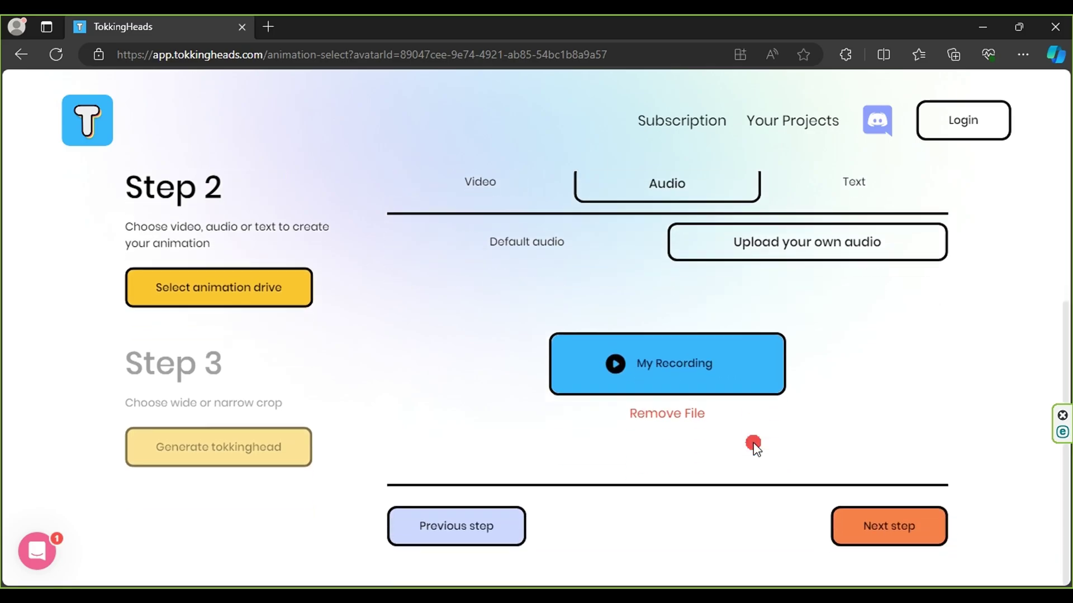
Keep the Default uncropped avatar framing and generate the fighter's talking-head video.
click(887, 527)
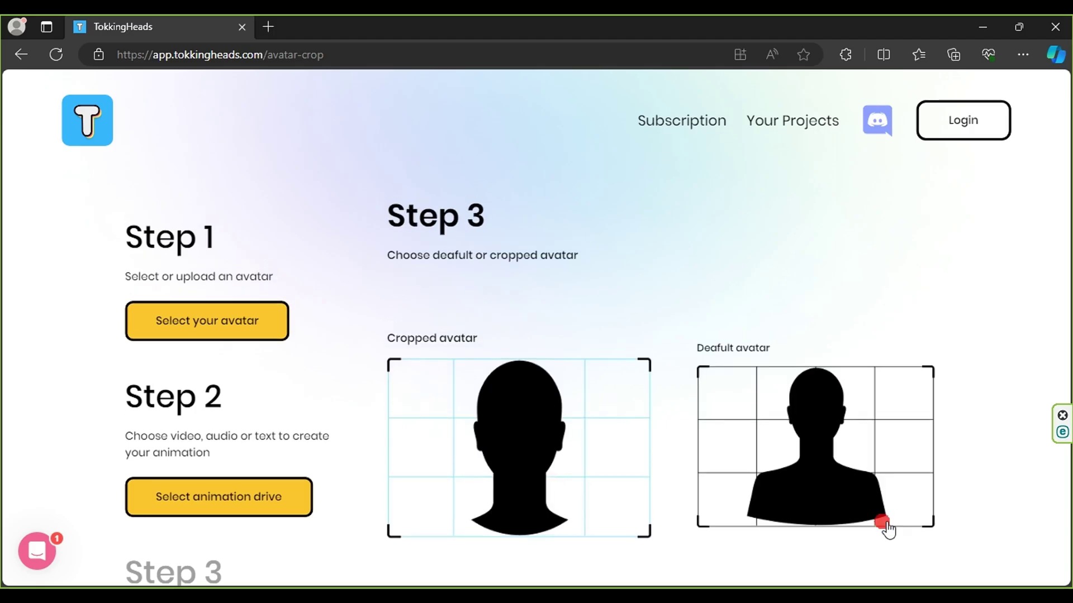
scroll(528, 357, down, 2)
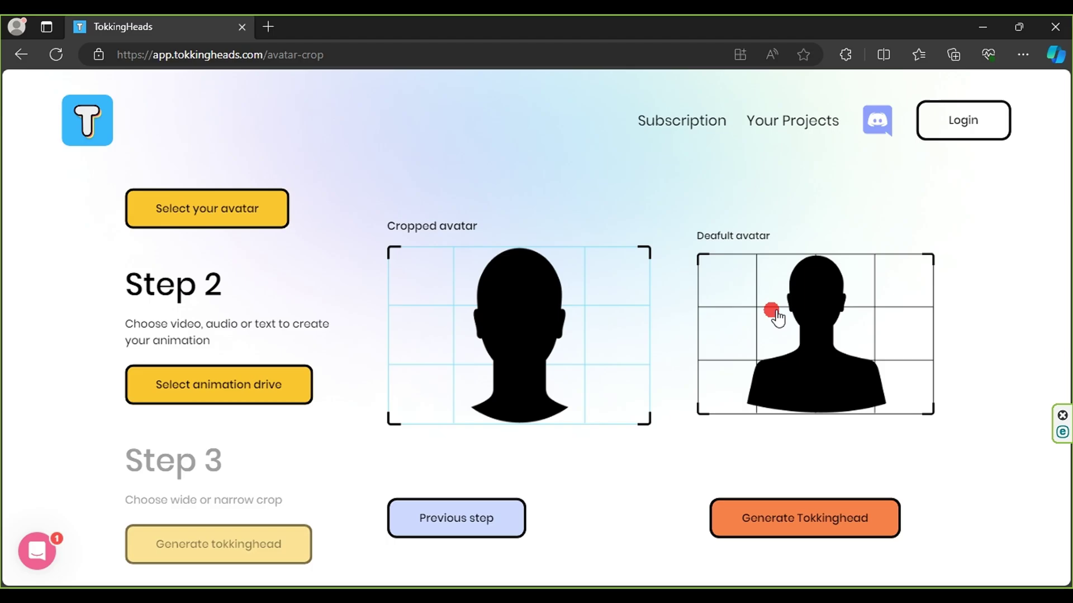
click(797, 311)
drag(802, 309, 809, 392)
scroll(813, 393, down, 1)
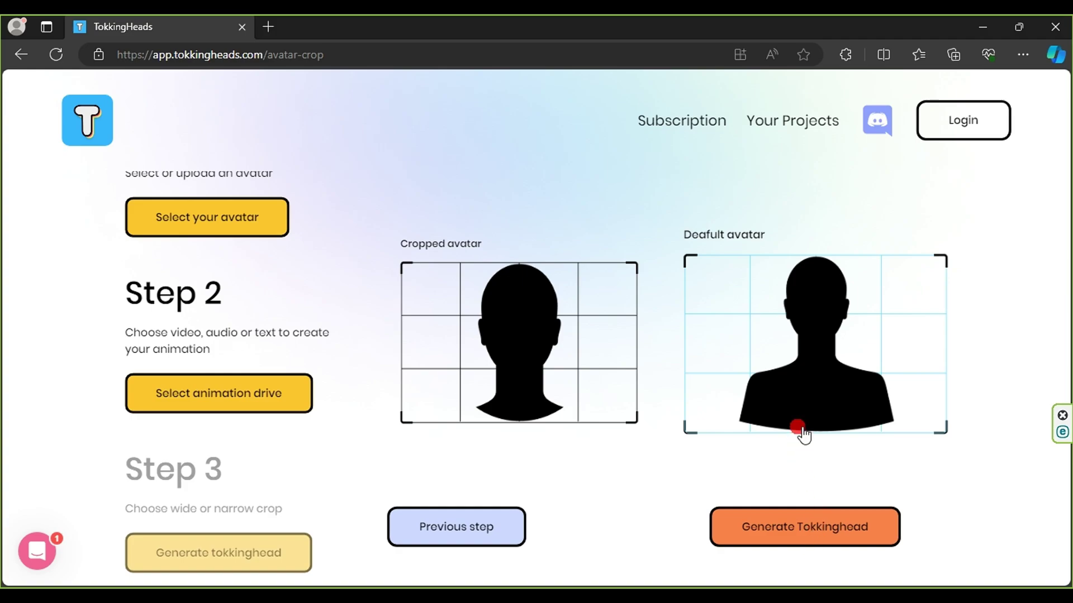
click(779, 535)
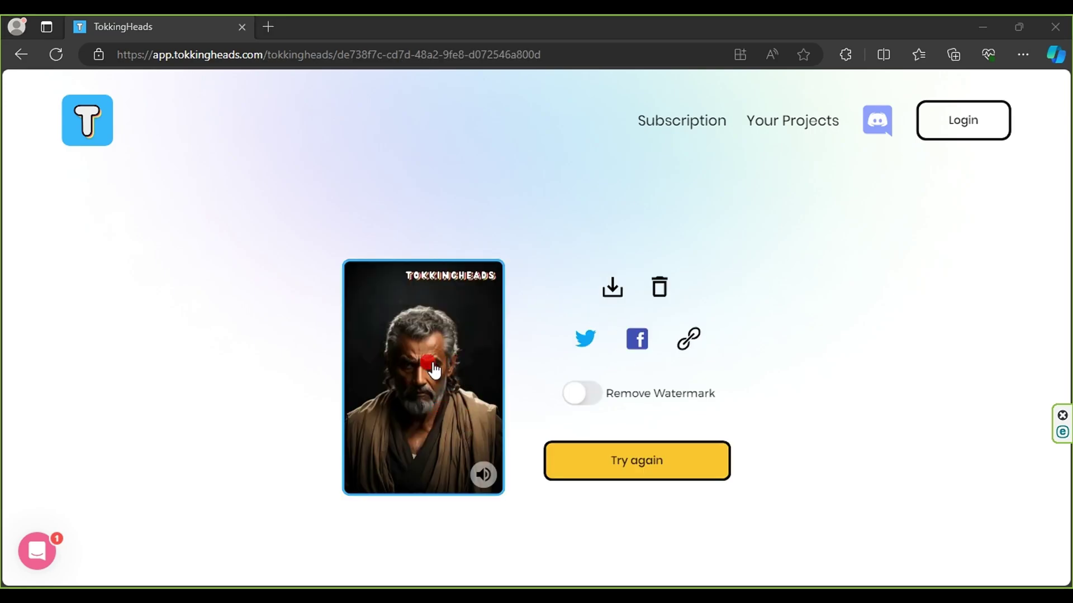
Play the talking-head video, then download it as generated_watermark.mp4.
click(413, 392)
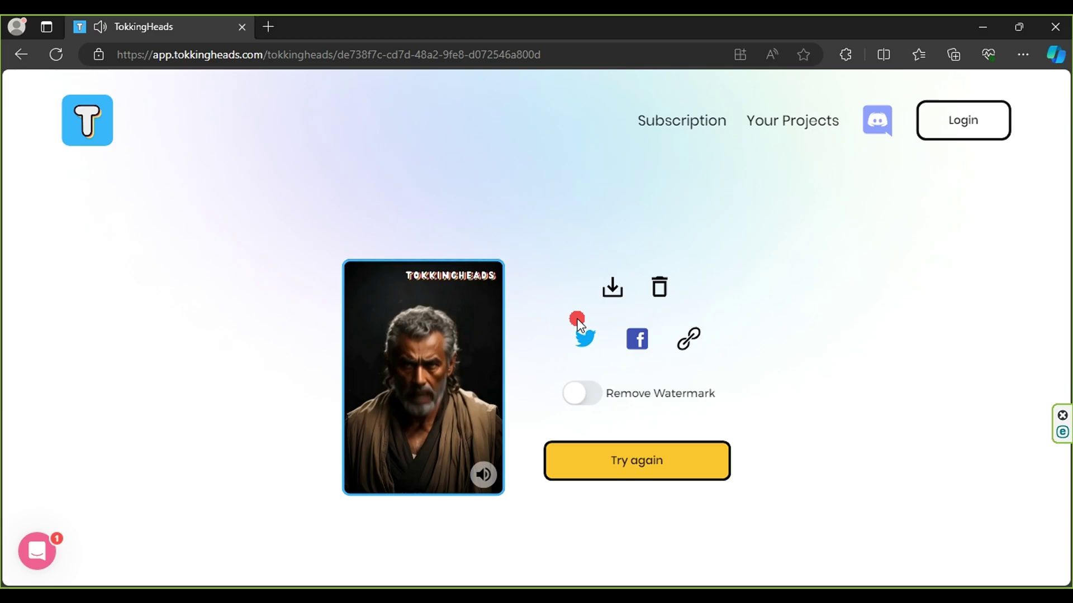
click(612, 287)
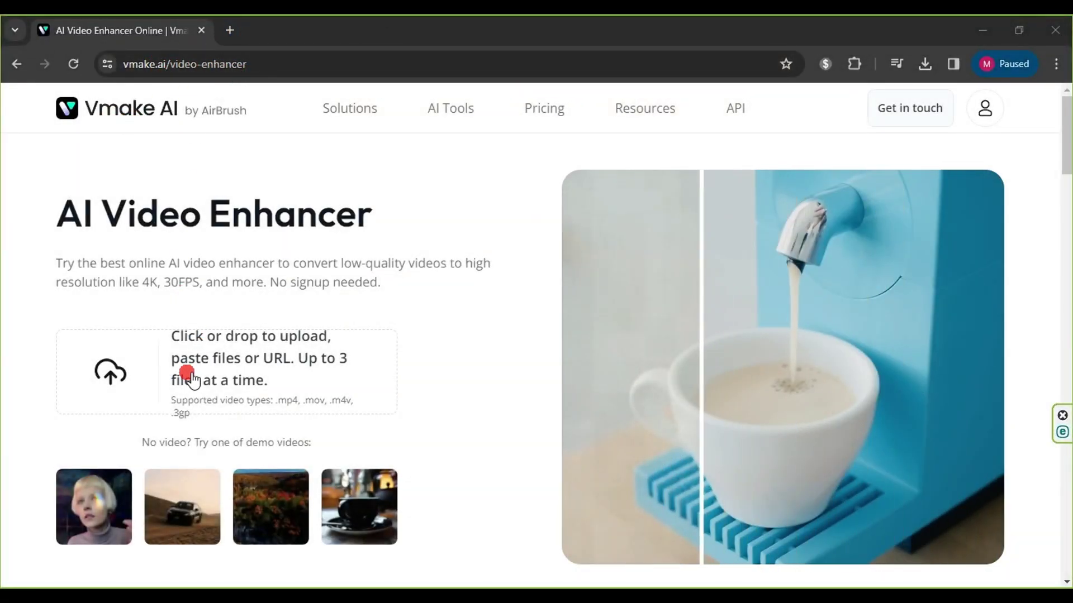
Upload generated_watermark.mp4 to Vmake AI for enhancement.
click(269, 371)
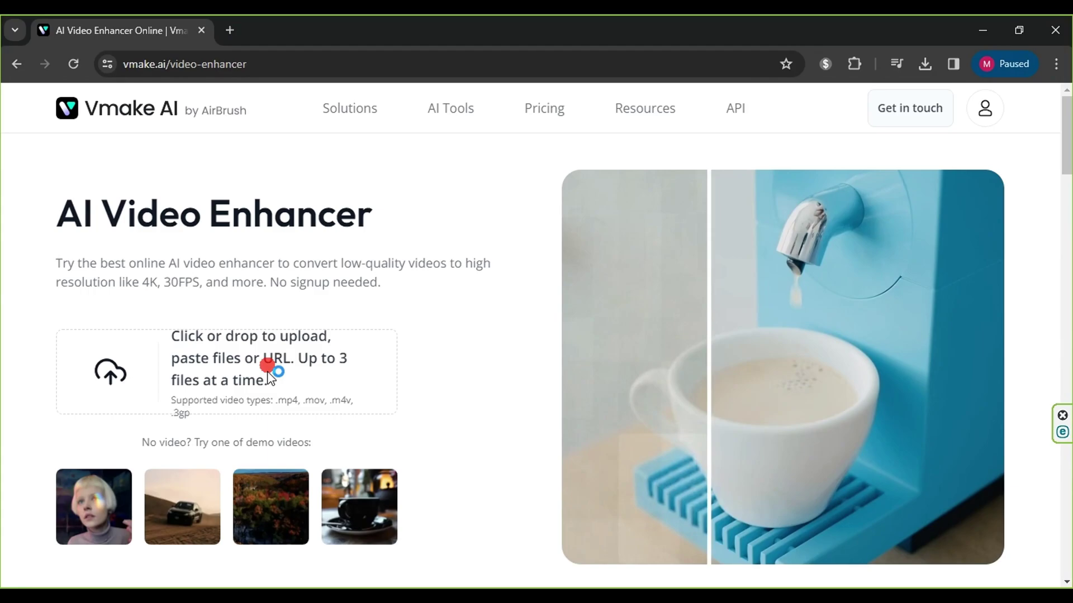
click(274, 374)
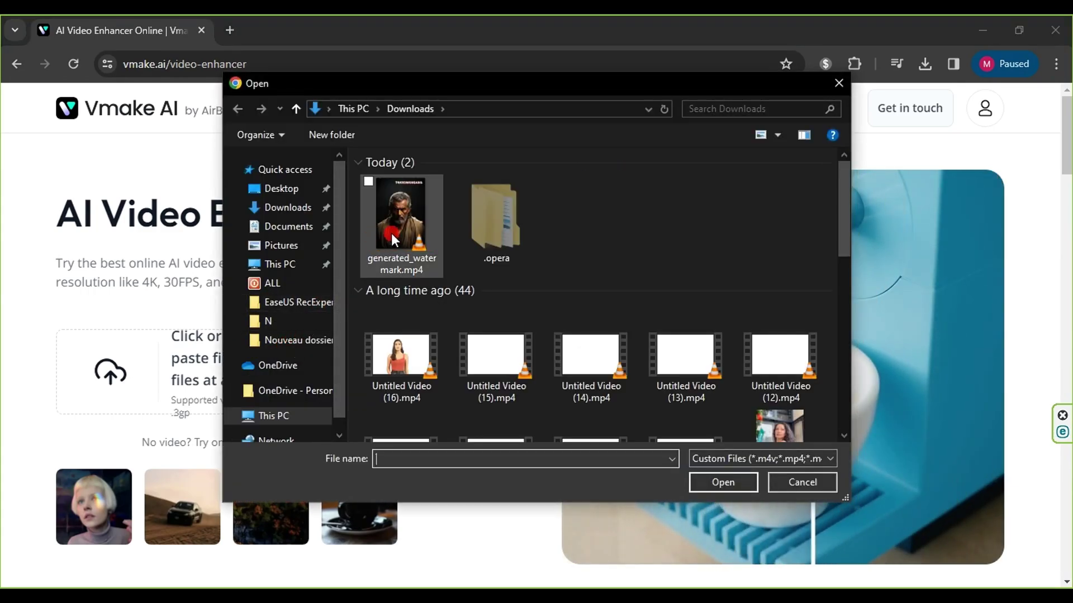
click(391, 233)
click(709, 474)
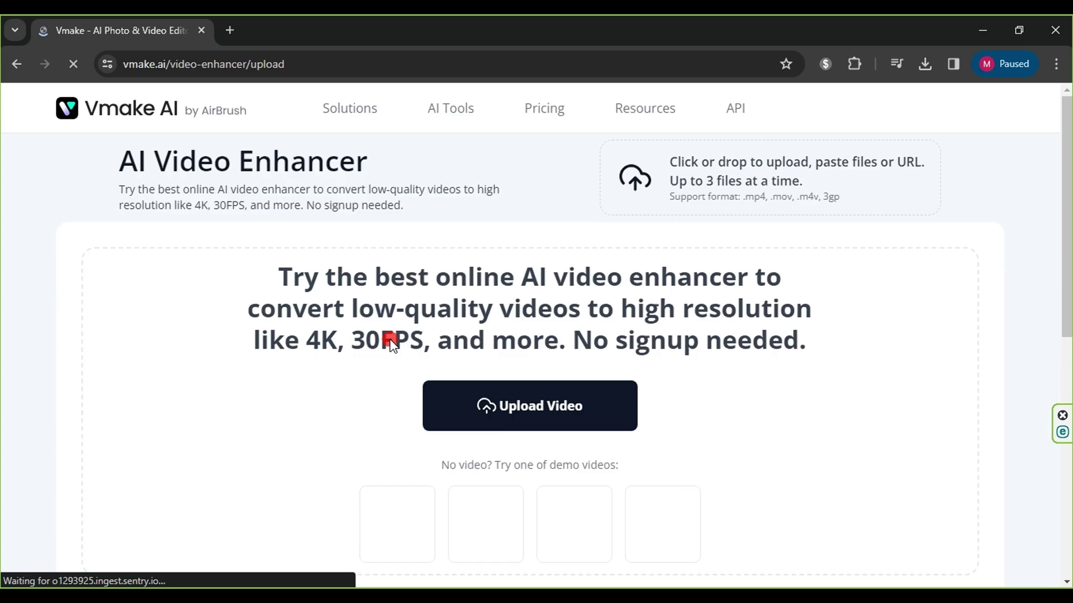
Compare the Original and Enhanced previews, then download the enhanced video in full HD.
scroll(571, 313, down, 2)
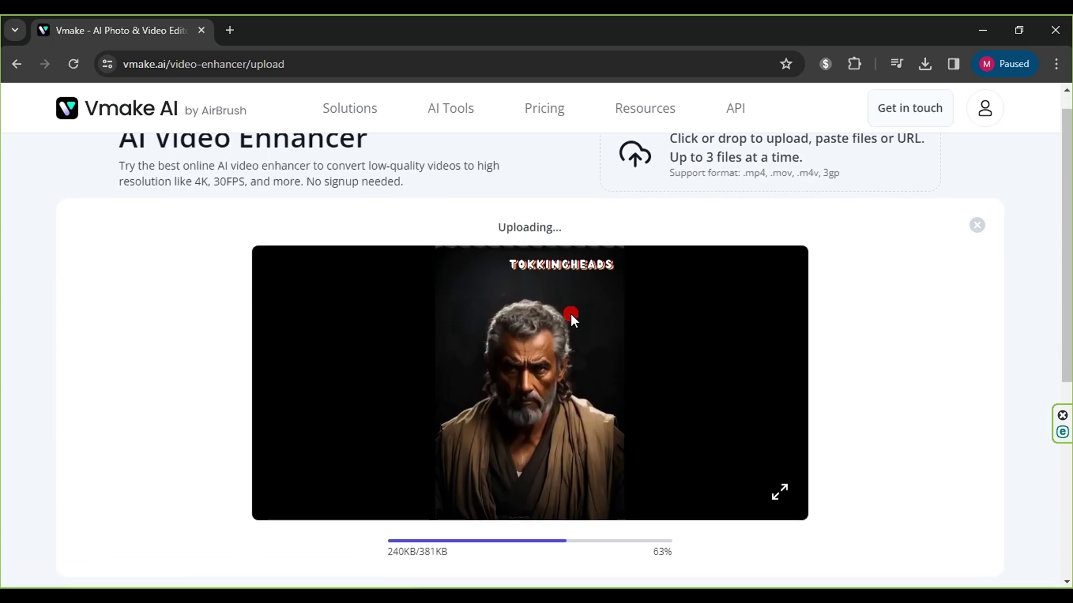
scroll(571, 317, down, 2)
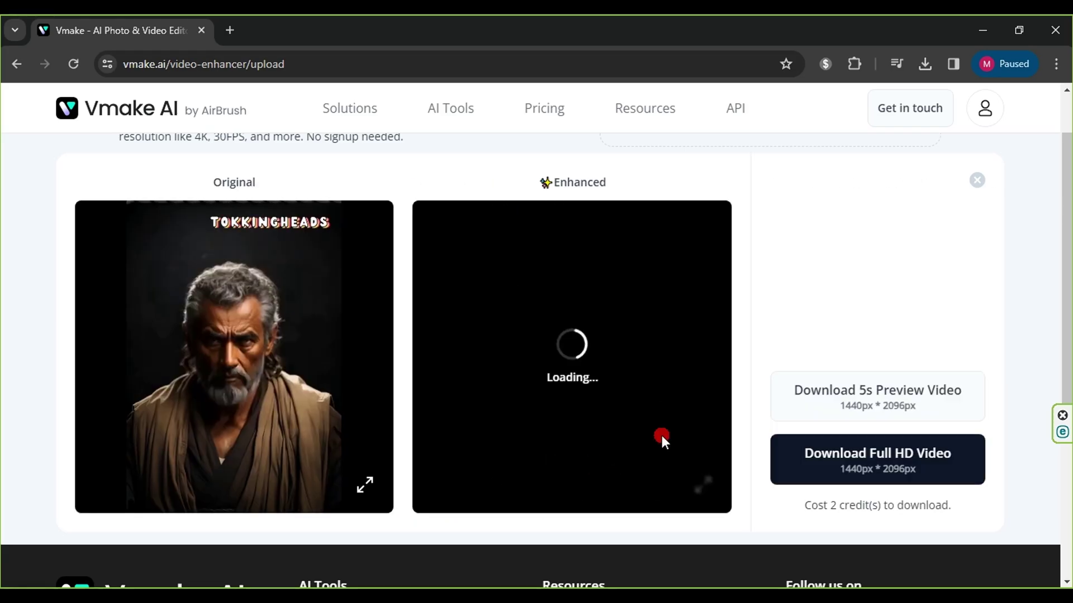
click(448, 491)
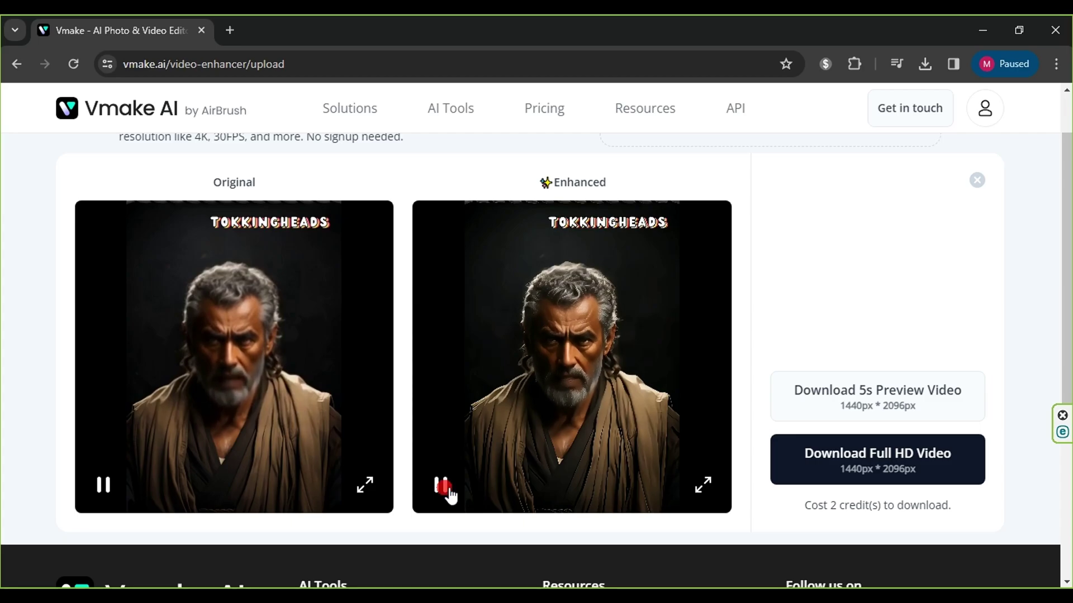
click(449, 490)
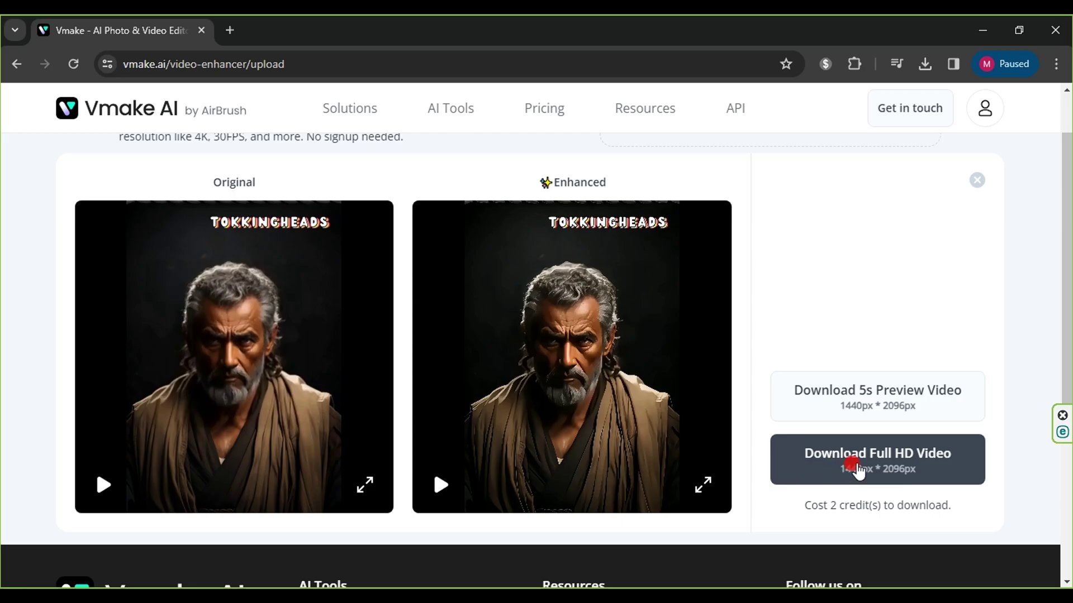
click(889, 471)
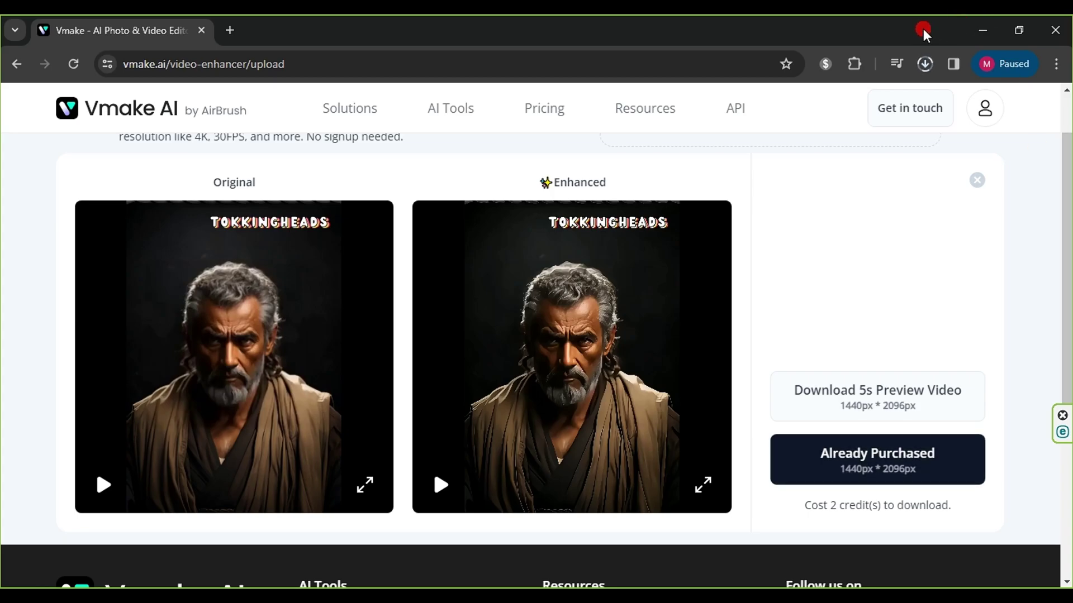
click(925, 63)
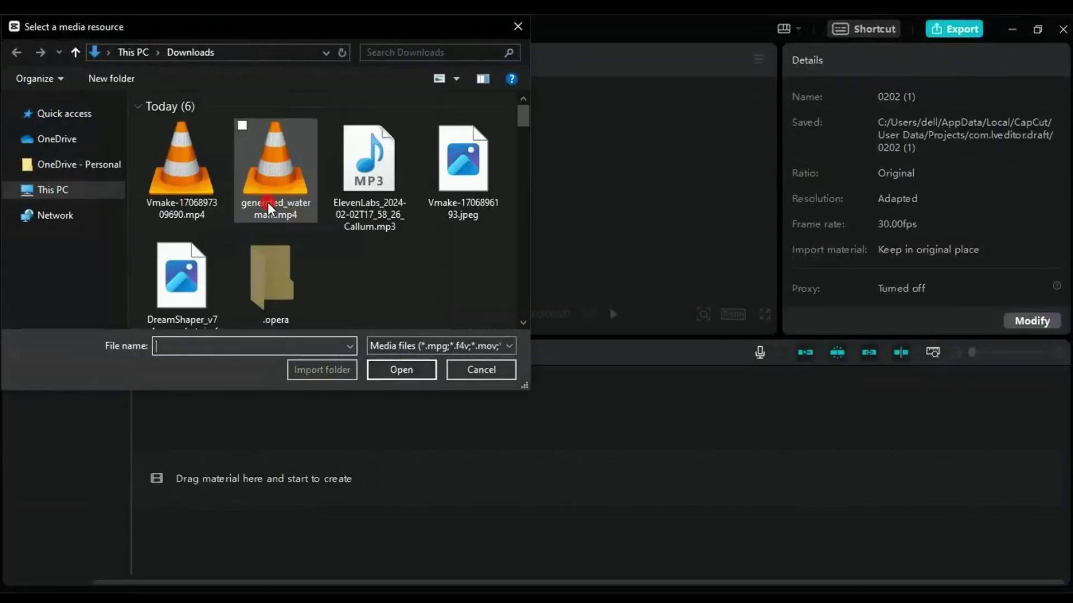
Import Vmake-1706897309690.mp4 from Downloads and place it on the timeline as a 00:17 clip.
click(199, 183)
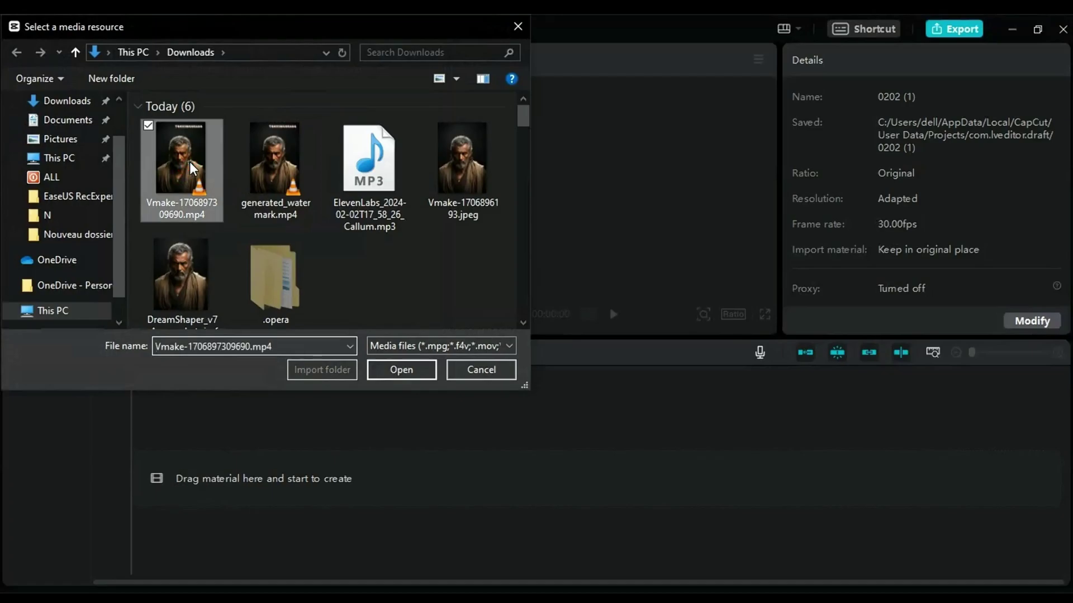
click(401, 369)
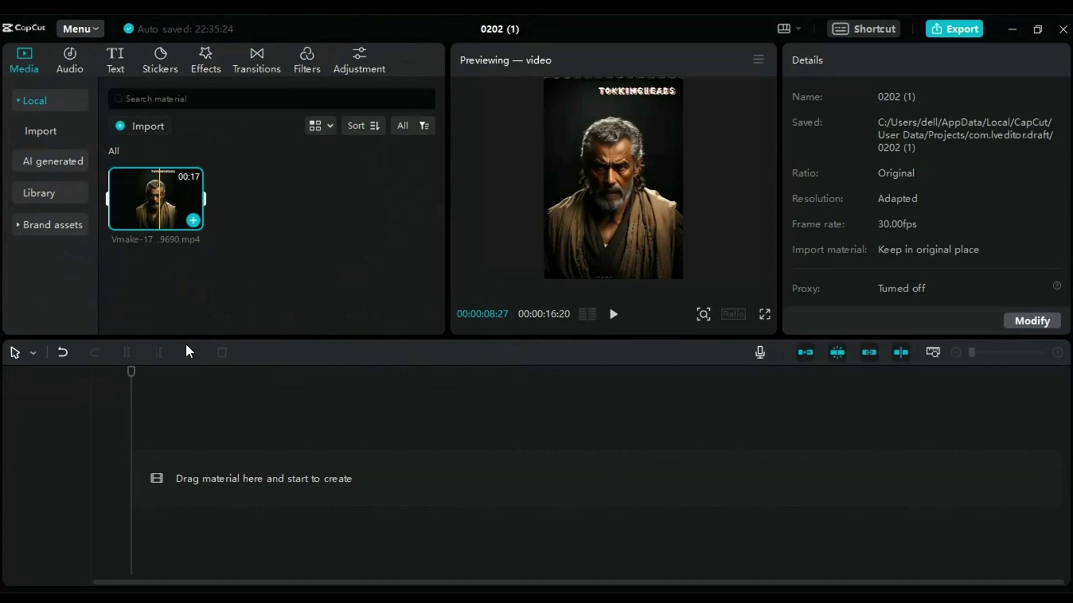
drag(160, 191, 182, 478)
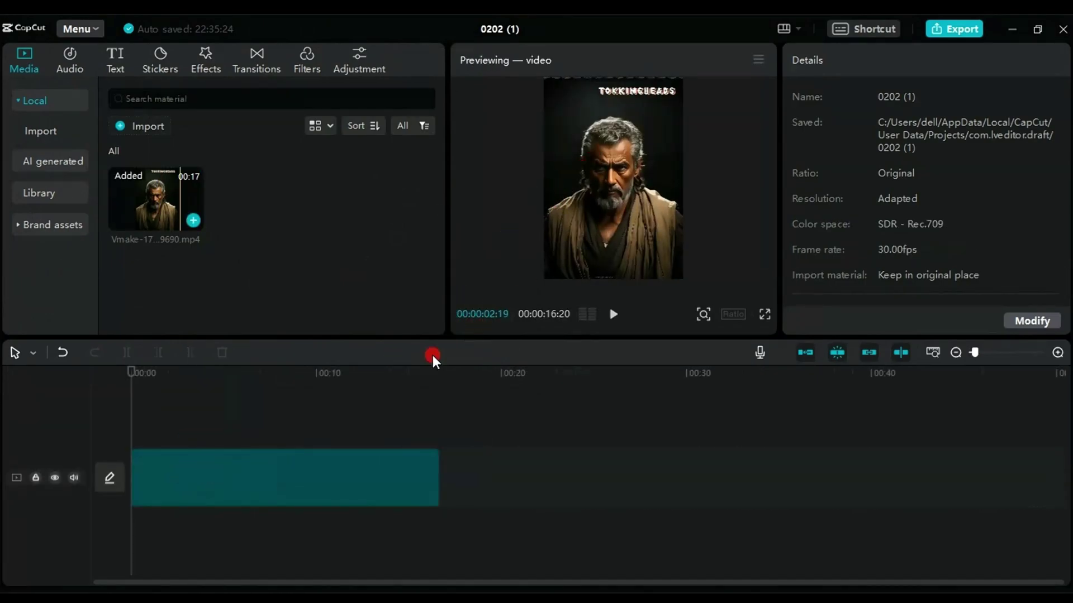
click(367, 481)
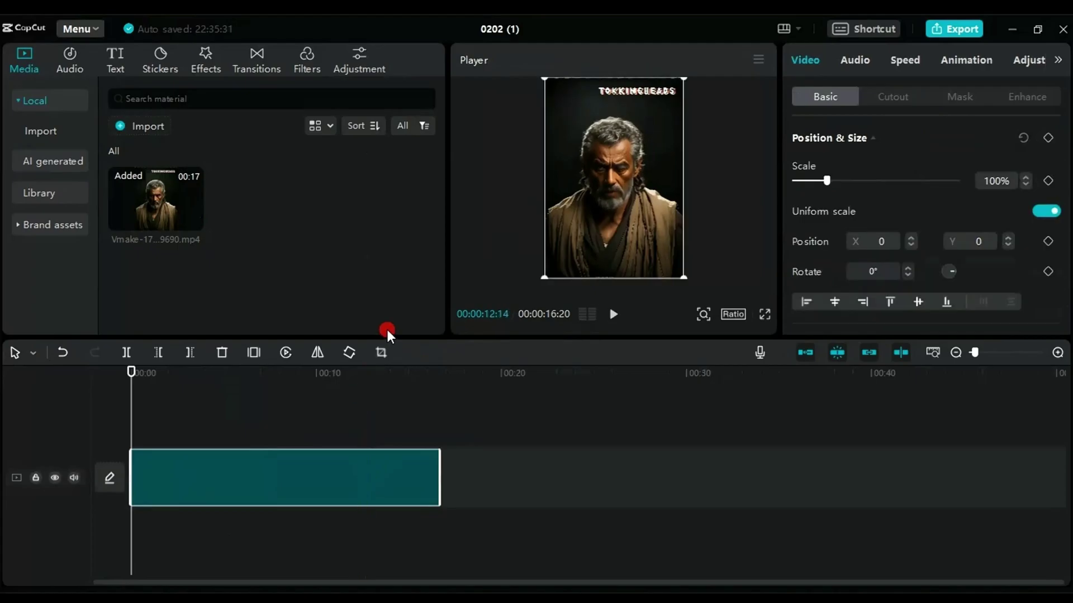
Crop the TokkingHeads watermark strip off the top and move the picture up to Position Y 183.
click(379, 353)
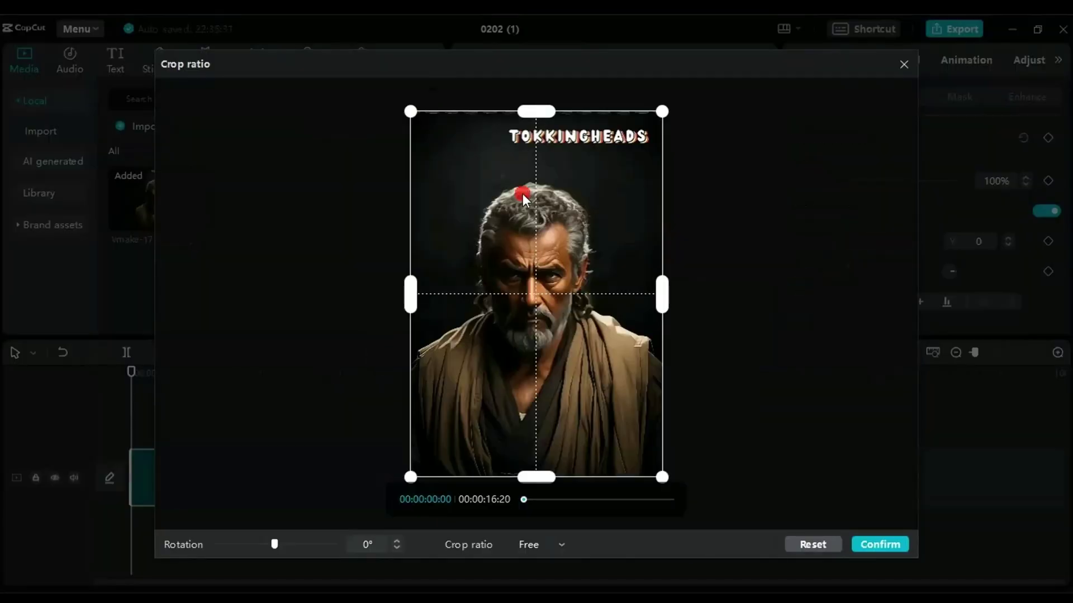
drag(532, 114, 531, 149)
click(581, 466)
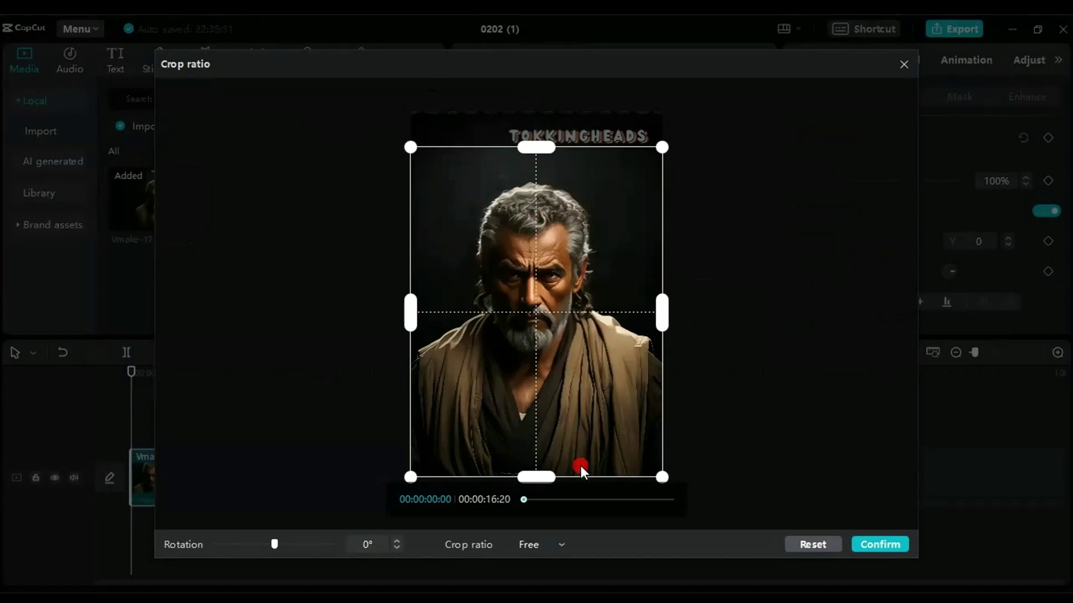
click(876, 542)
click(417, 484)
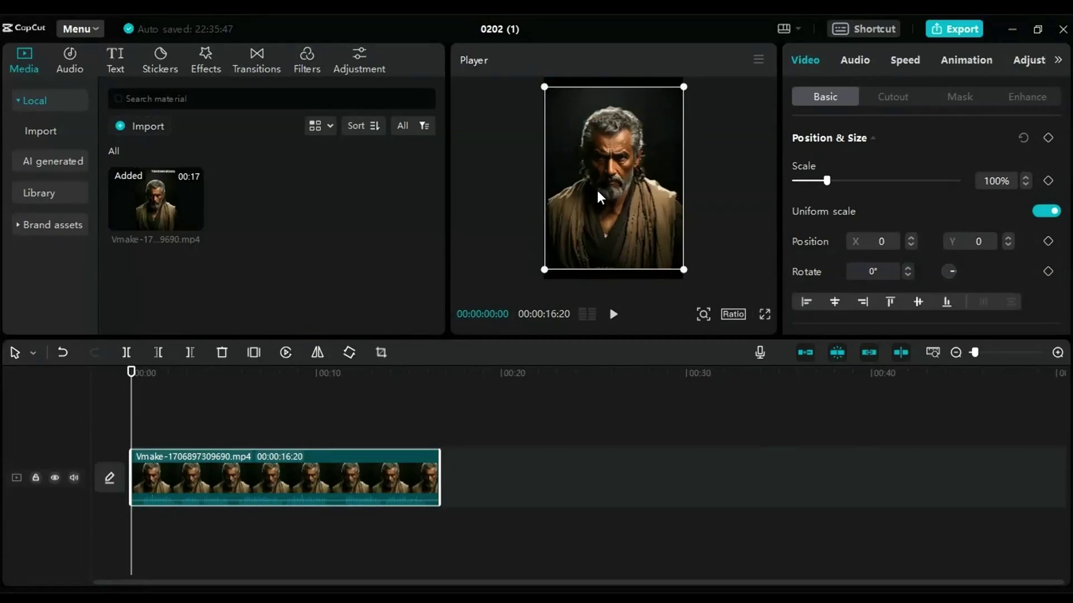
drag(600, 192, 605, 182)
Create English auto captions from the clip's speech on a caption track above the video.
click(153, 35)
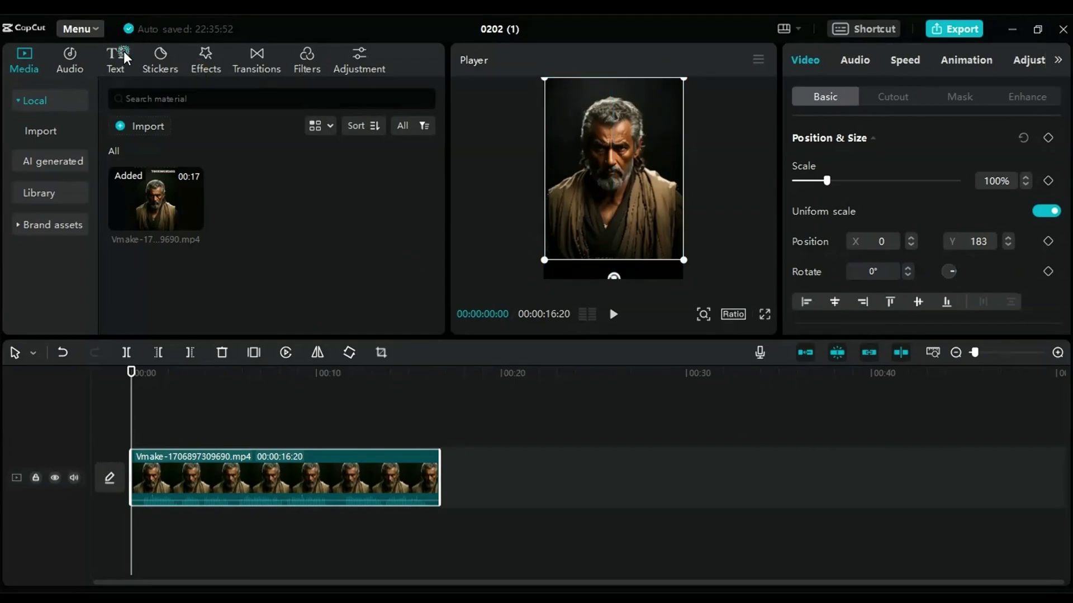
click(114, 65)
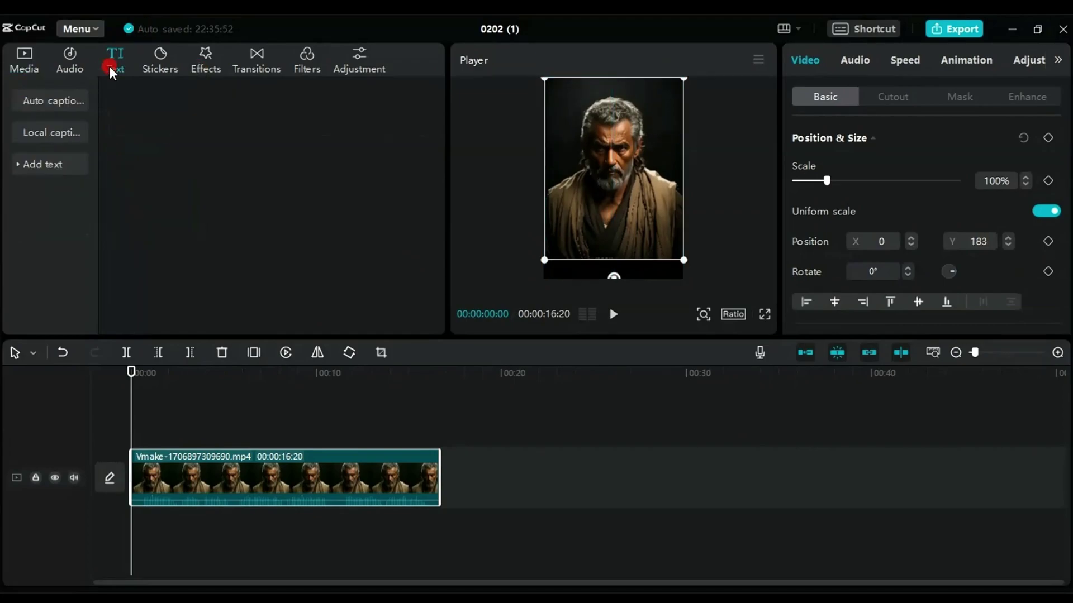
click(60, 102)
click(247, 233)
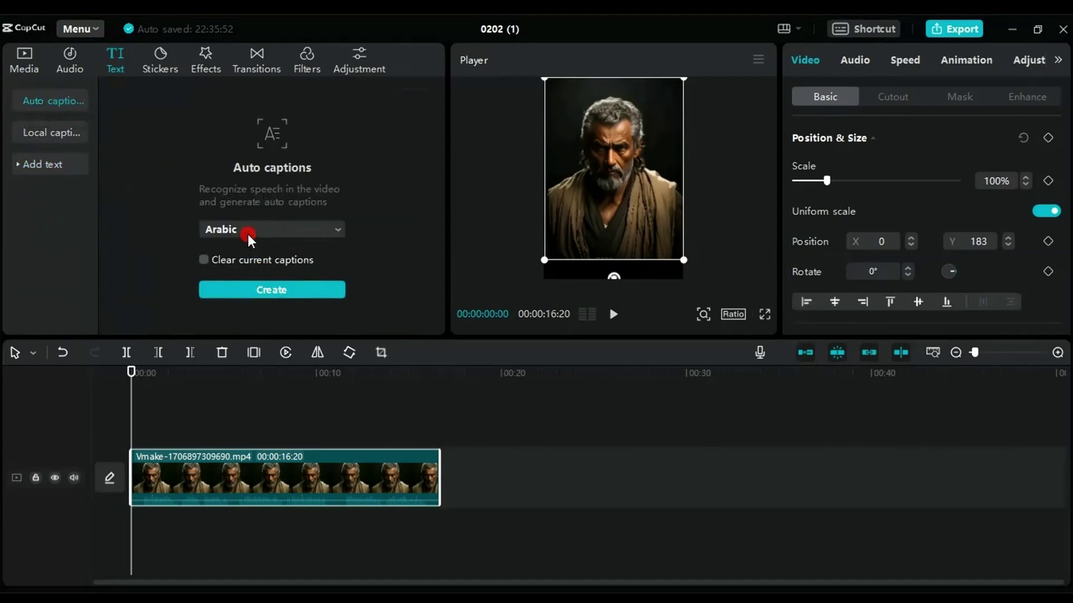
scroll(239, 315, down, 2)
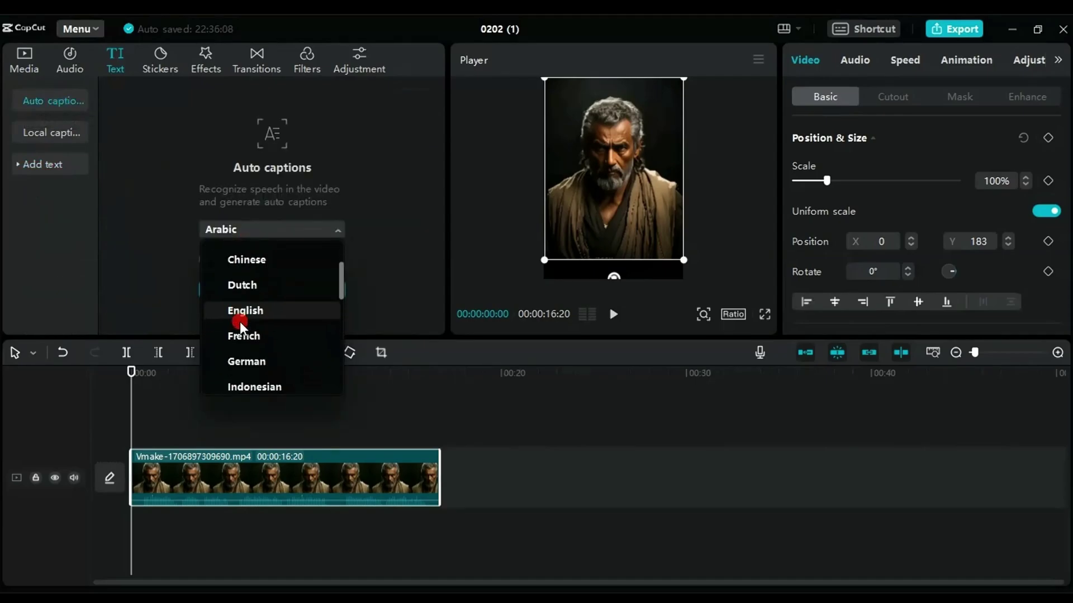
click(242, 322)
click(261, 295)
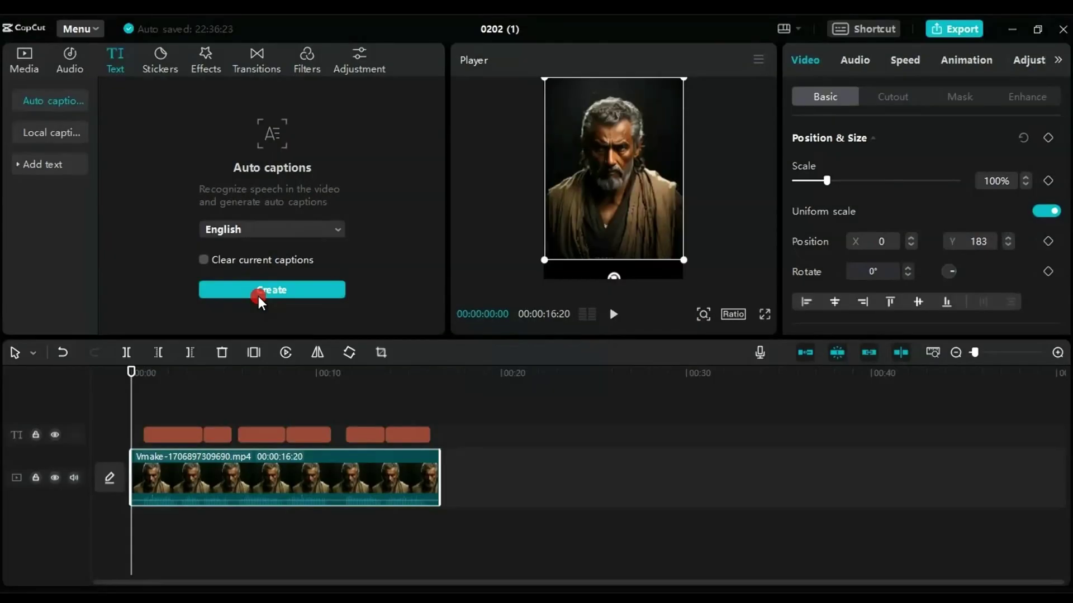
click(93, 366)
drag(131, 371, 149, 382)
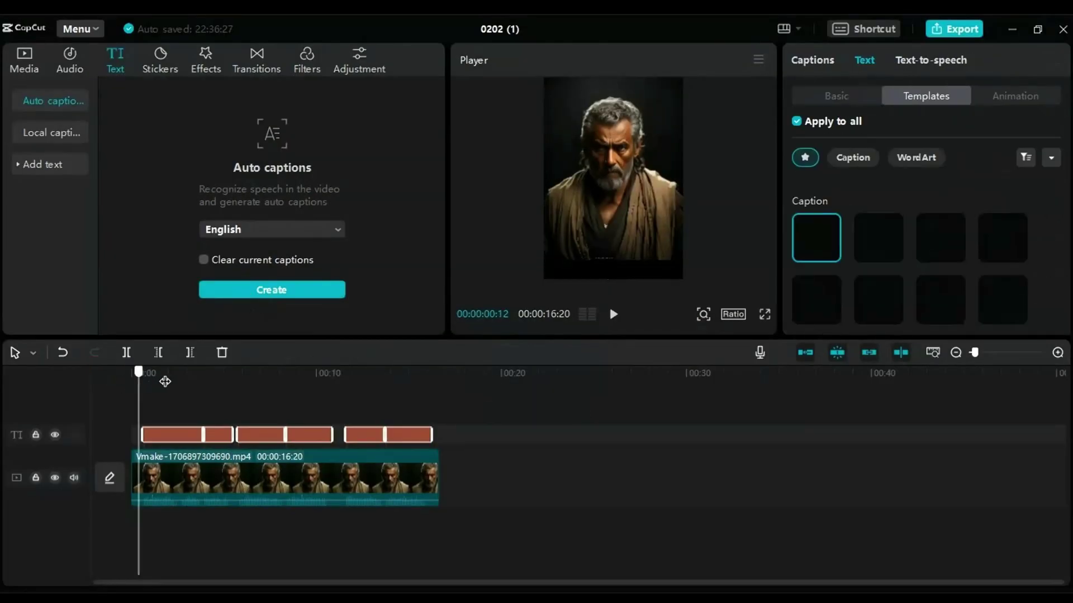
Apply a bold Caption template to all captions.
click(169, 369)
click(615, 237)
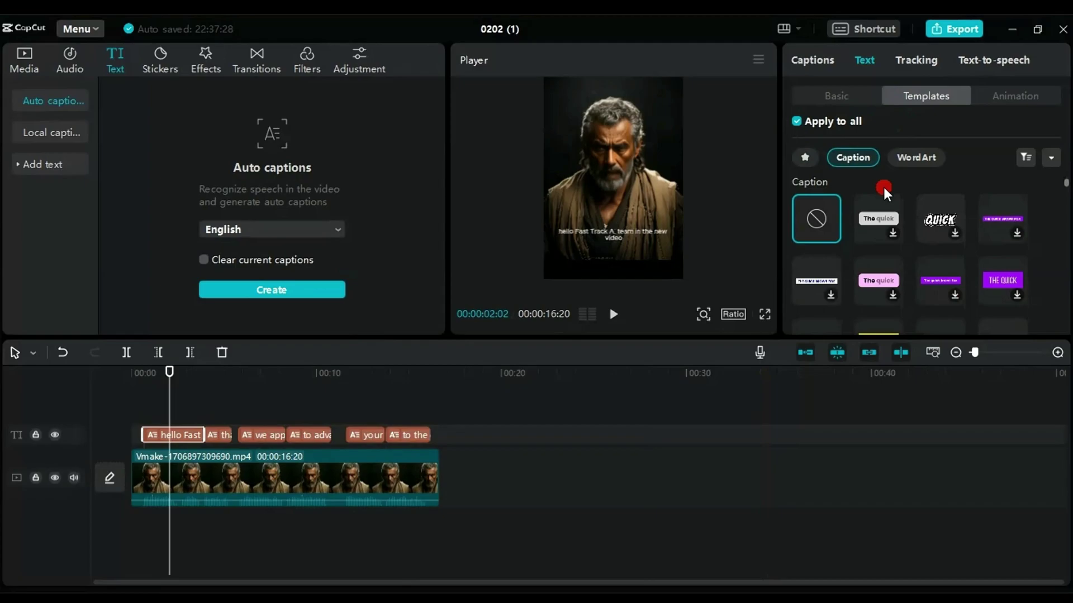
scroll(883, 191, down, 3)
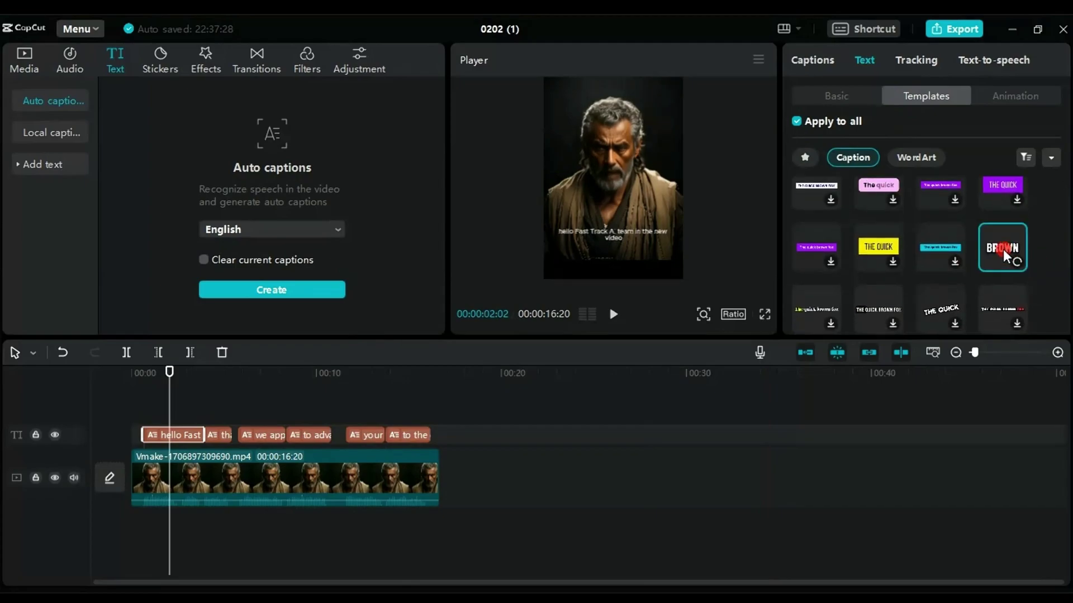
click(815, 298)
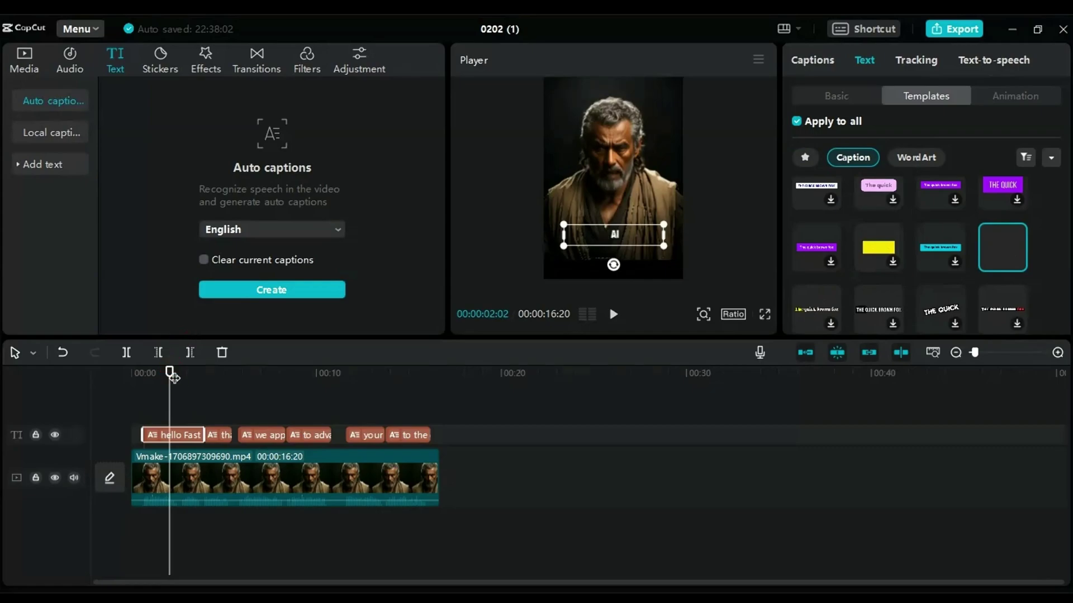
Move the captions lower in the frame and preview them around 2 and 12 seconds.
drag(173, 378, 235, 376)
click(178, 376)
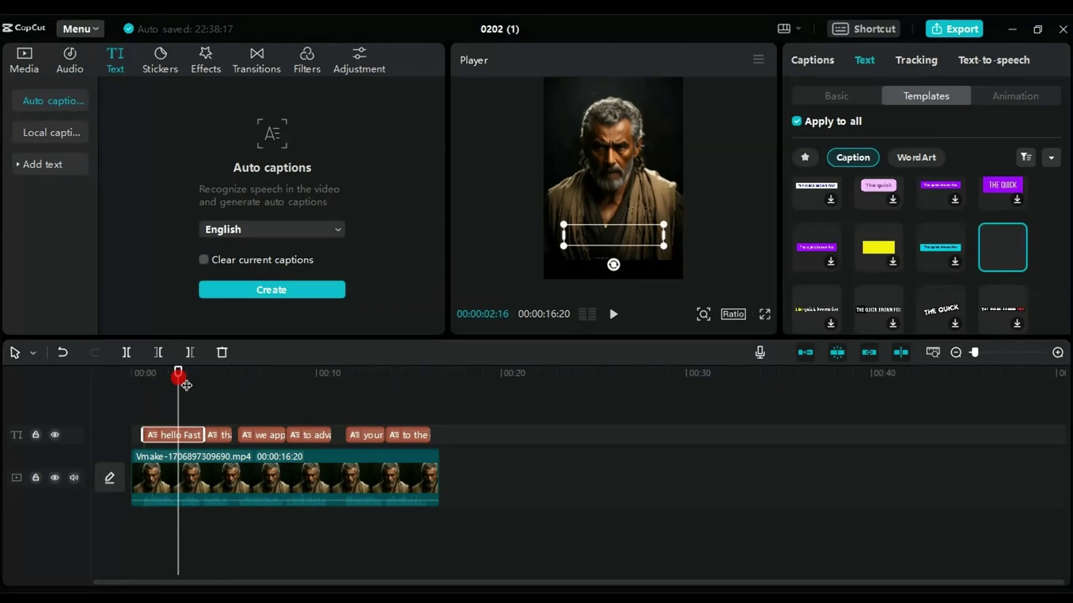
drag(618, 234, 618, 265)
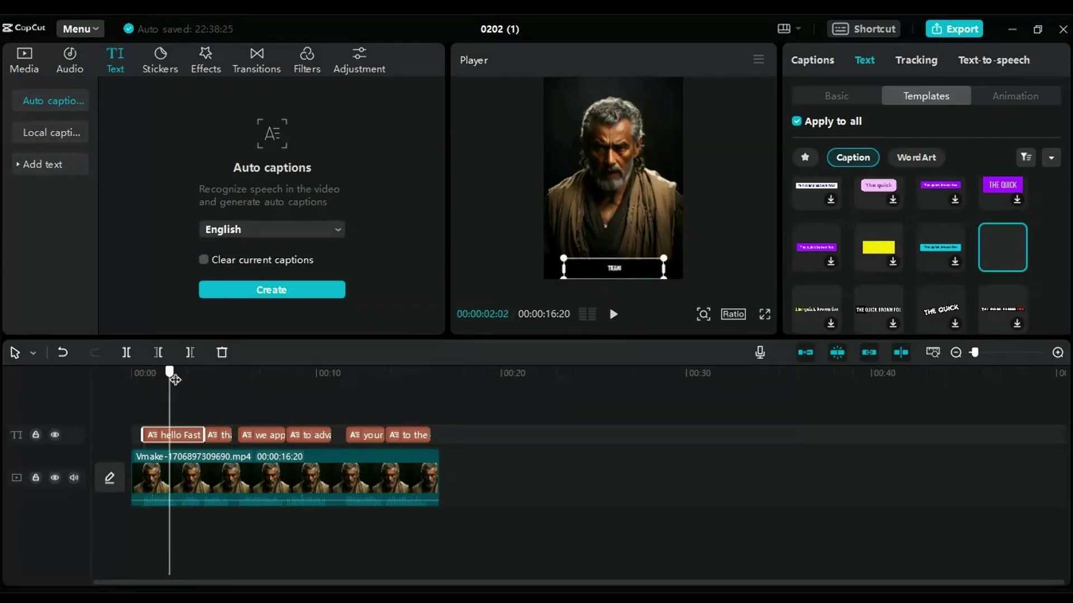
drag(216, 376, 401, 390)
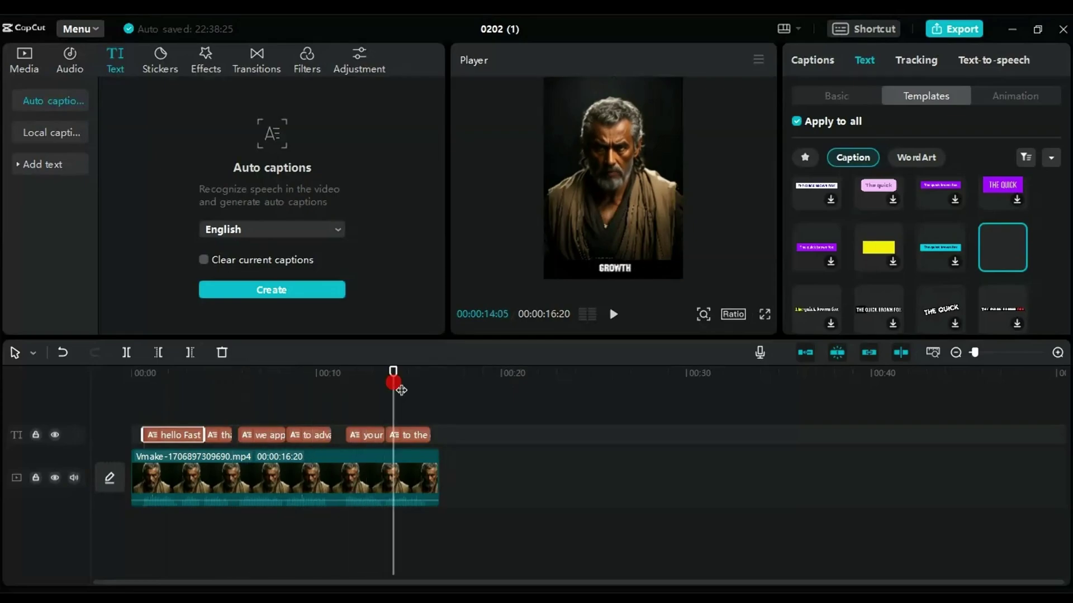
Export the project 0202 (1) as a 4K H.264 mp4 at 60fps.
click(954, 28)
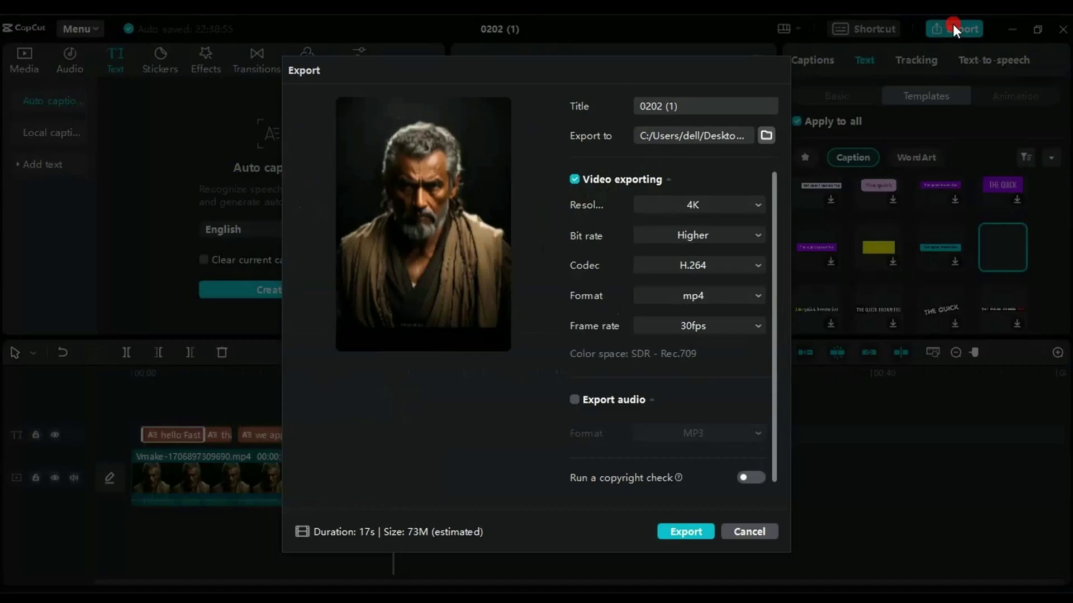
click(692, 325)
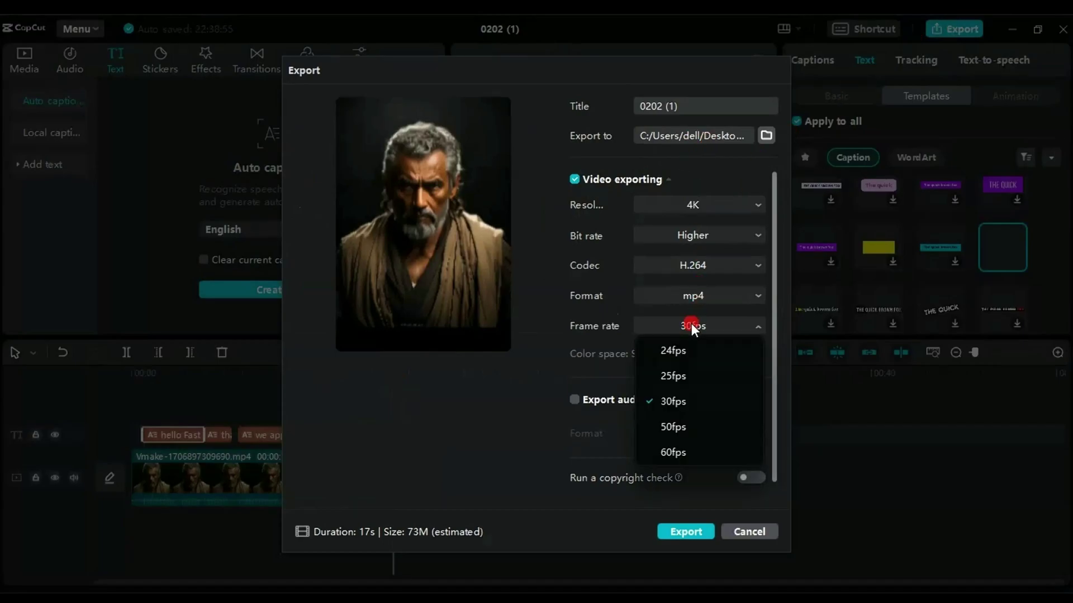
click(678, 450)
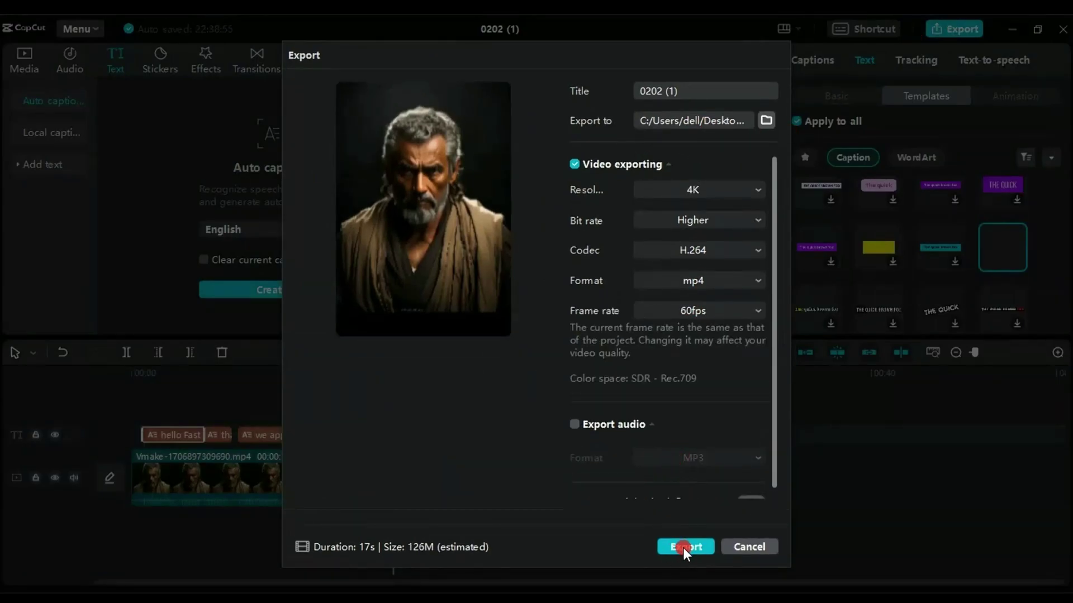
click(683, 548)
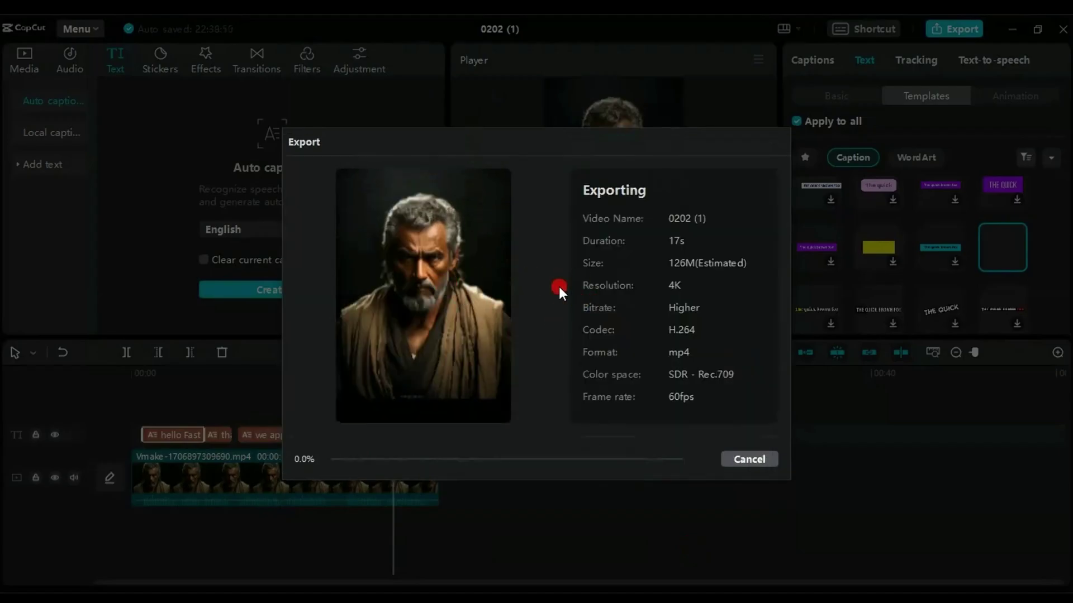